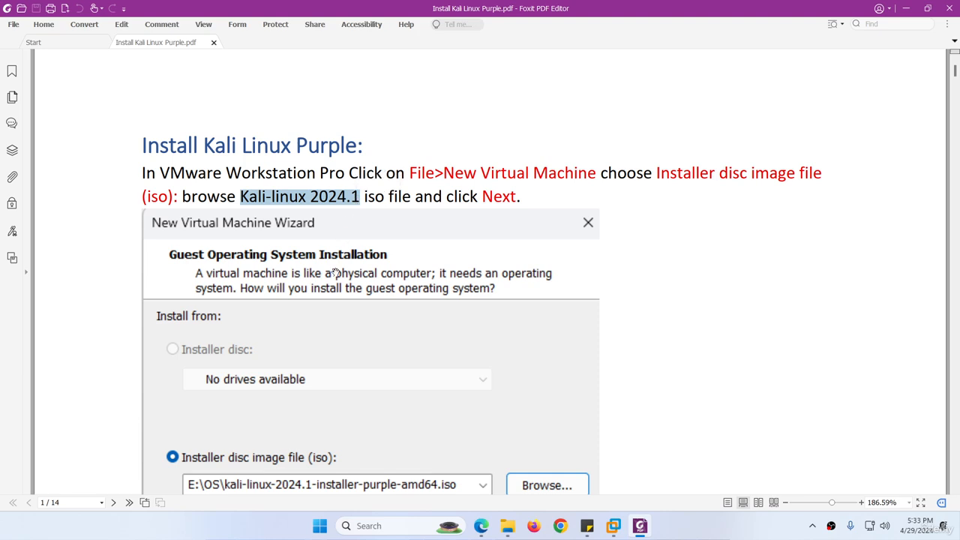
# Bring Microsoft Edge with the kali.org homepage in front of the Foxit install guide
pyautogui.click(481, 526)
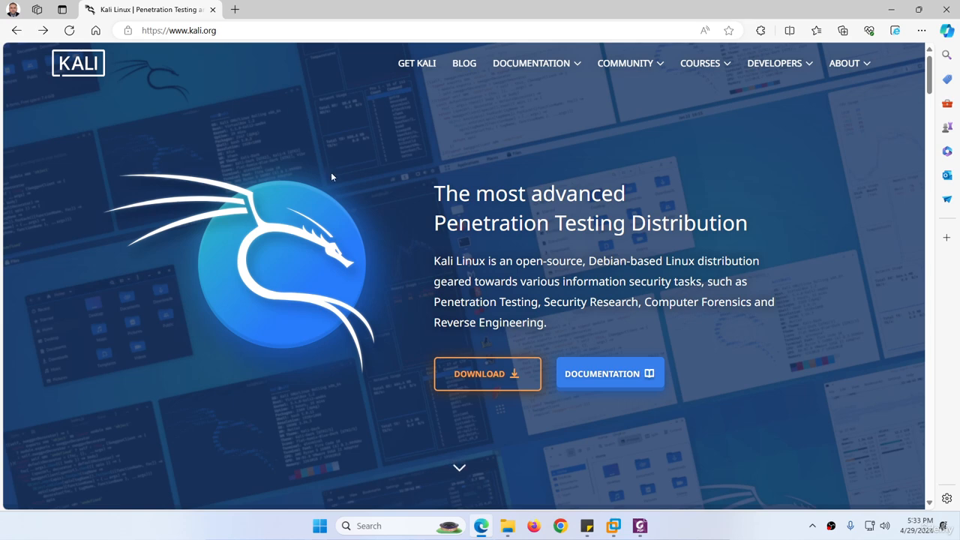
# Go to the Get Kali page and scroll down to the Kali Purple 64-bit installer download
pyautogui.click(489, 381)
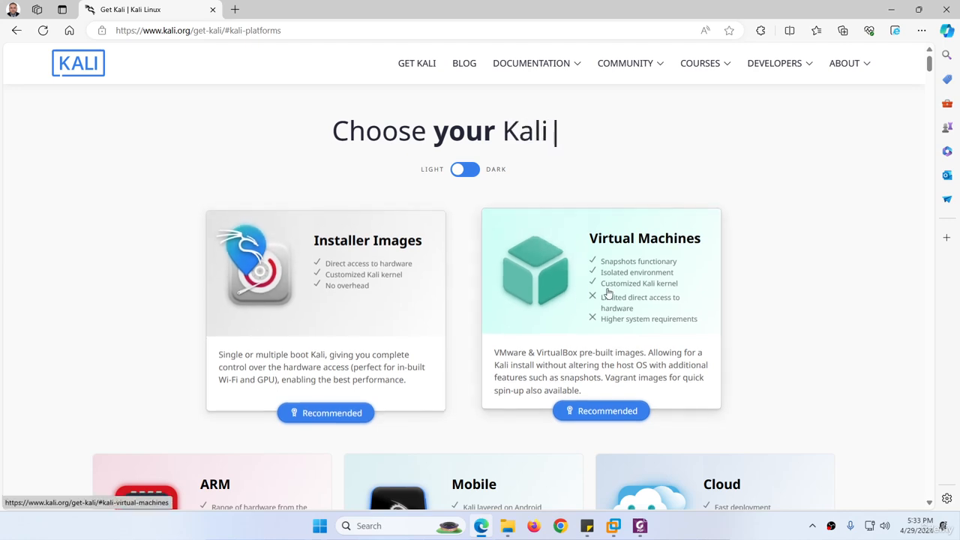
pyautogui.scroll(-3, 611, 292)
pyautogui.scroll(-3, 508, 208)
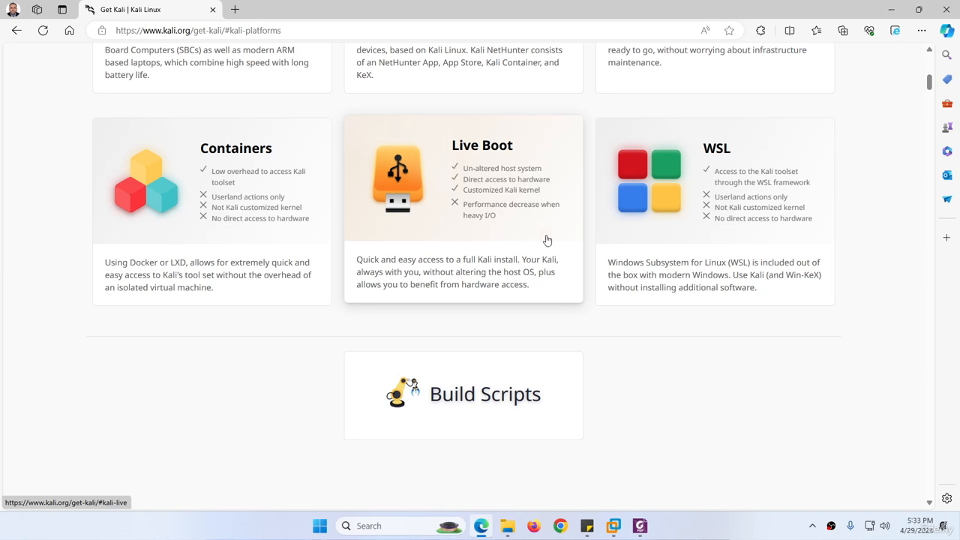
pyautogui.scroll(-2, 523, 264)
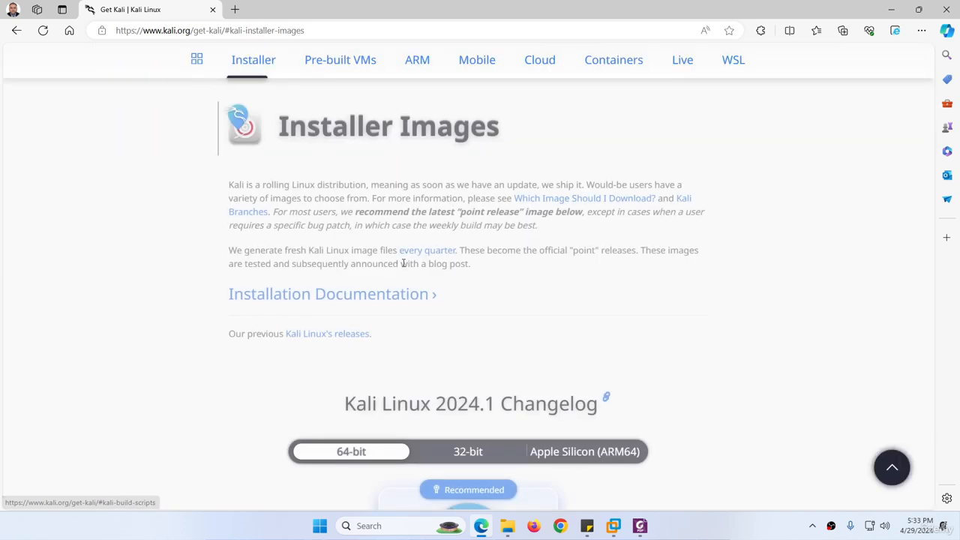
pyautogui.scroll(-3, 410, 264)
pyautogui.scroll(-10, 410, 264)
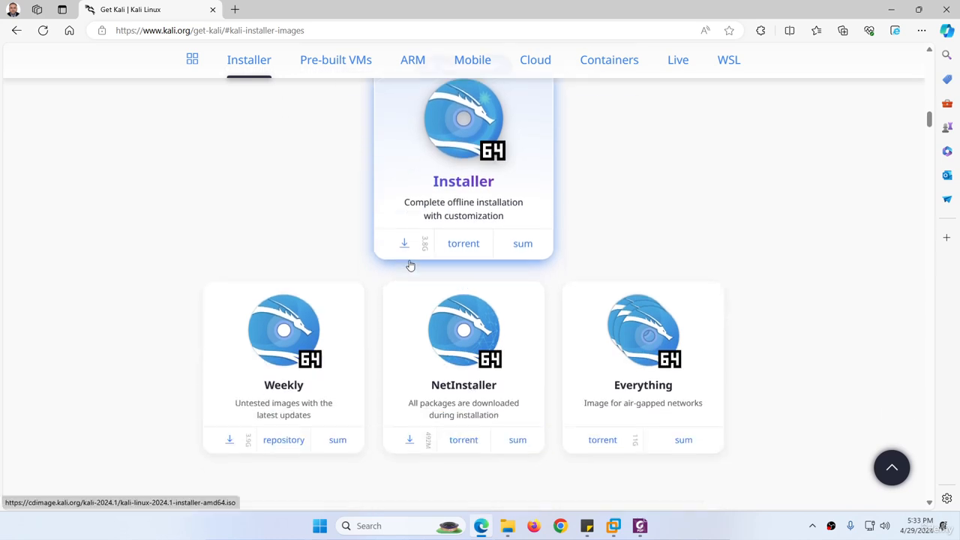
pyautogui.scroll(-1, 409, 260)
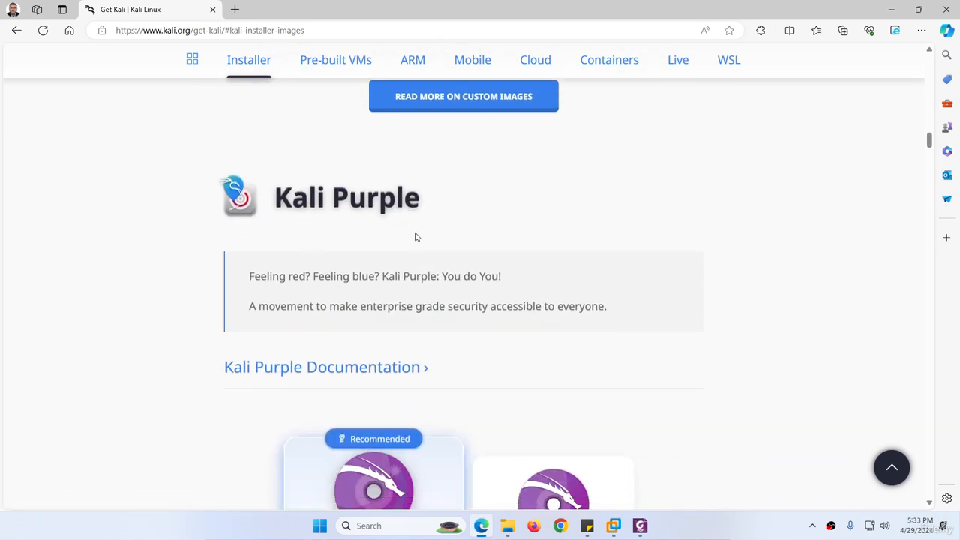
pyautogui.scroll(-3, 418, 237)
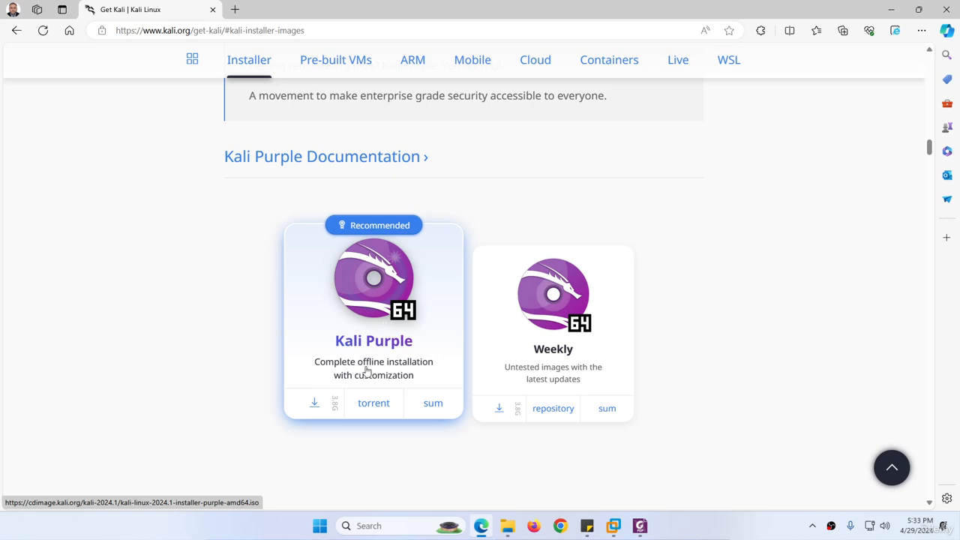
pyautogui.scroll(-1, 382, 343)
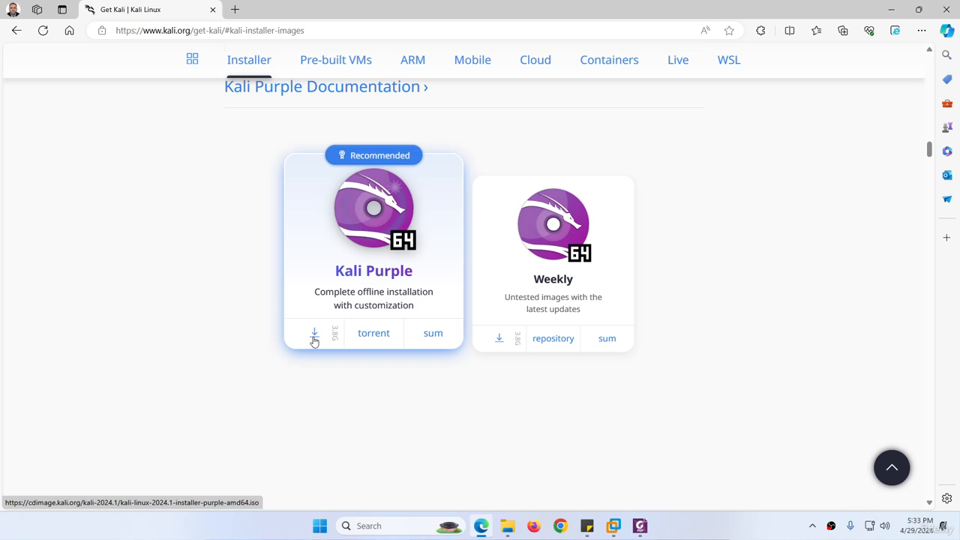
# Start the 3.85 GB Kali Purple ISO download, then cancel it in Internet Download Manager
pyautogui.click(458, 281)
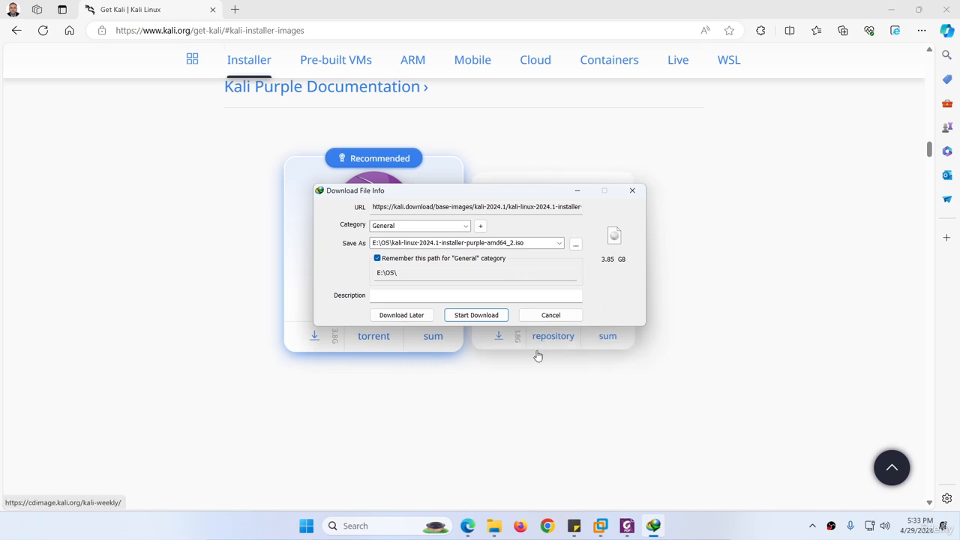
pyautogui.click(550, 315)
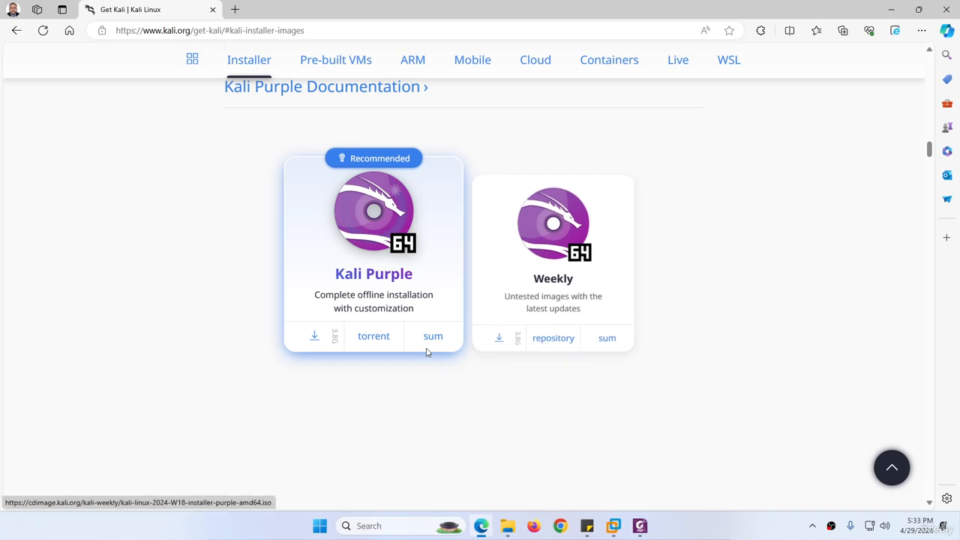
# Start a new virtual machine from VMware Workstation's File menu
pyautogui.click(640, 526)
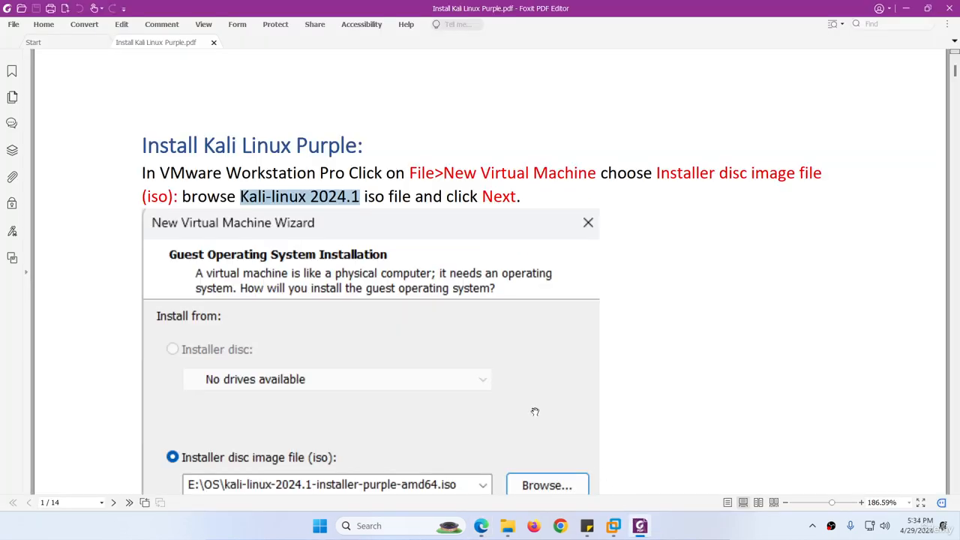
pyautogui.scroll(-3, 369, 285)
pyautogui.moveTo(614, 526)
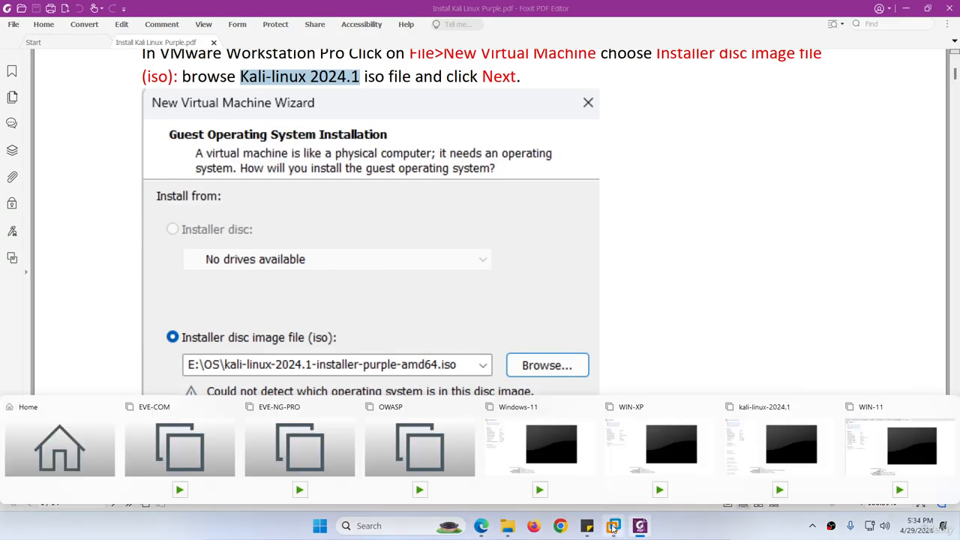
pyautogui.click(866, 457)
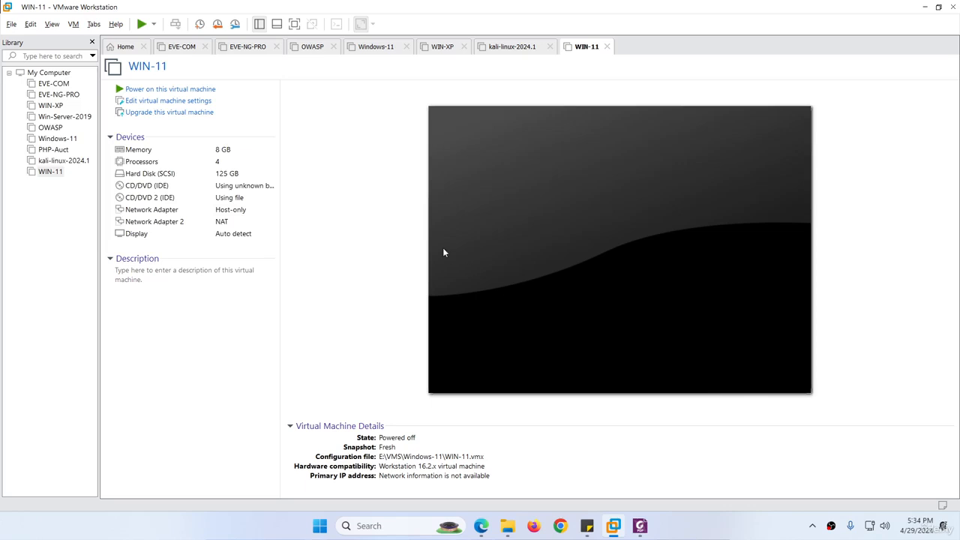
pyautogui.click(11, 23)
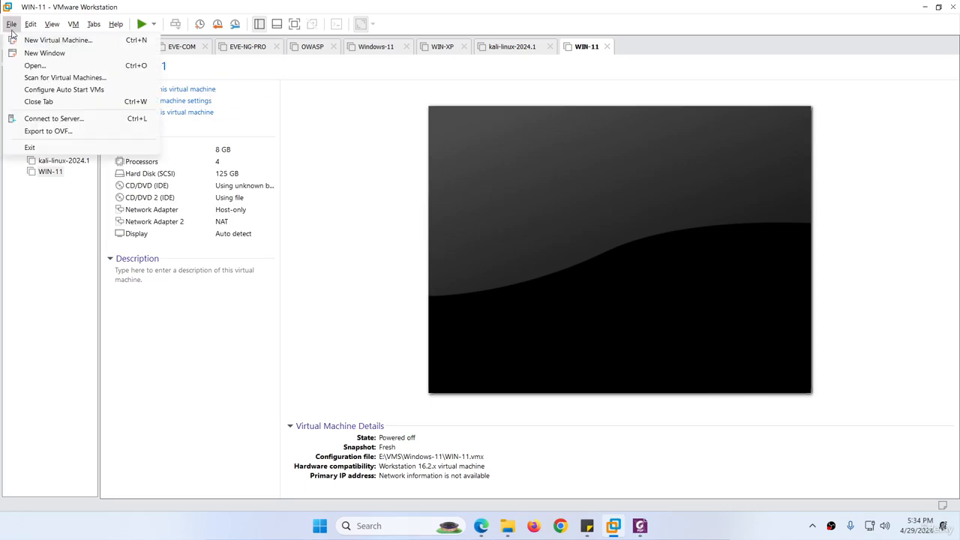
pyautogui.click(35, 41)
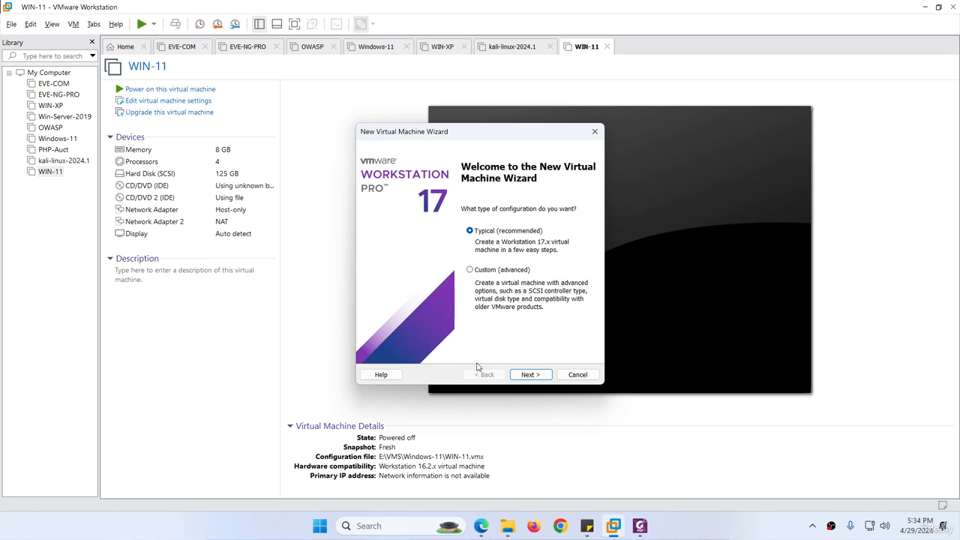
# Choose Typical setup and use E:\OS\kali-linux-2024.1-installer-purple-amd64.iso as the installer disc image
pyautogui.click(531, 375)
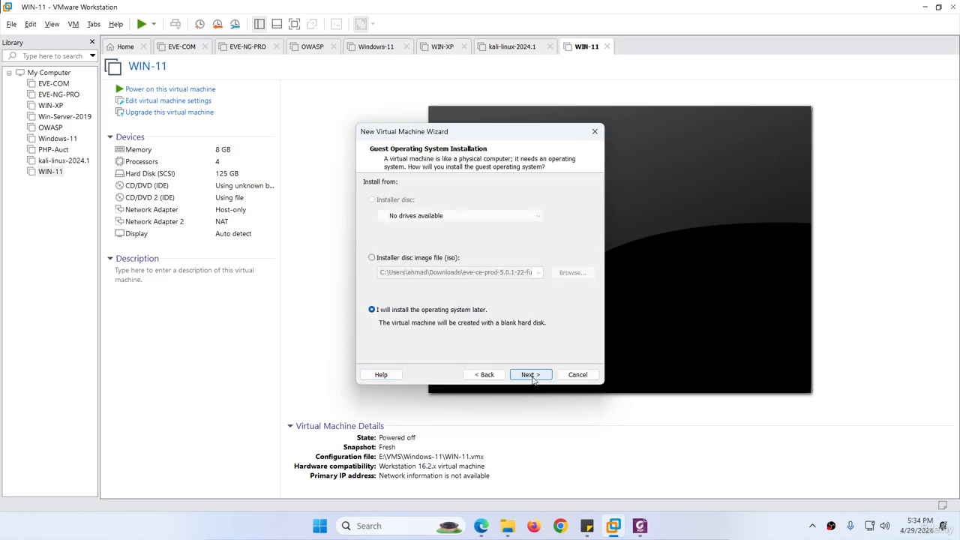
pyautogui.click(372, 259)
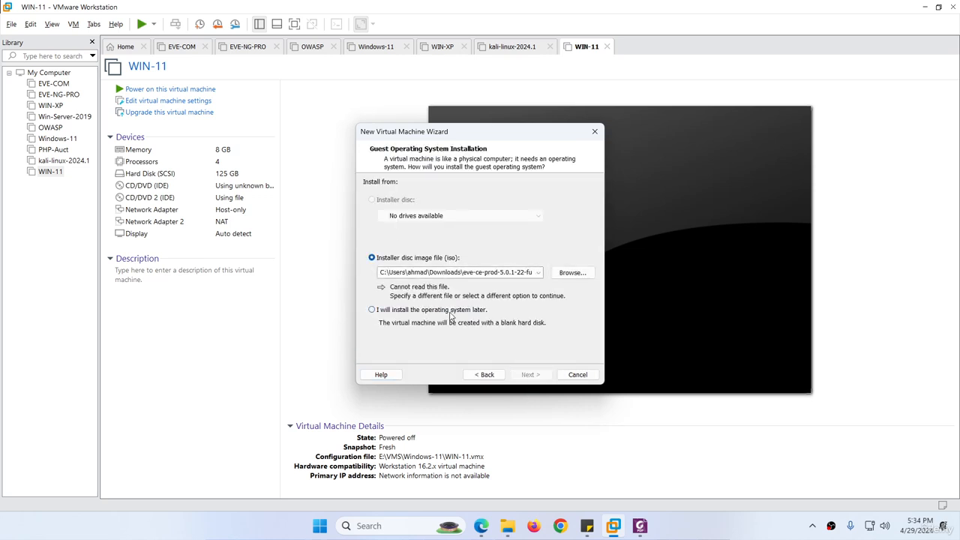
pyautogui.click(573, 273)
pyautogui.scroll(-2, 417, 404)
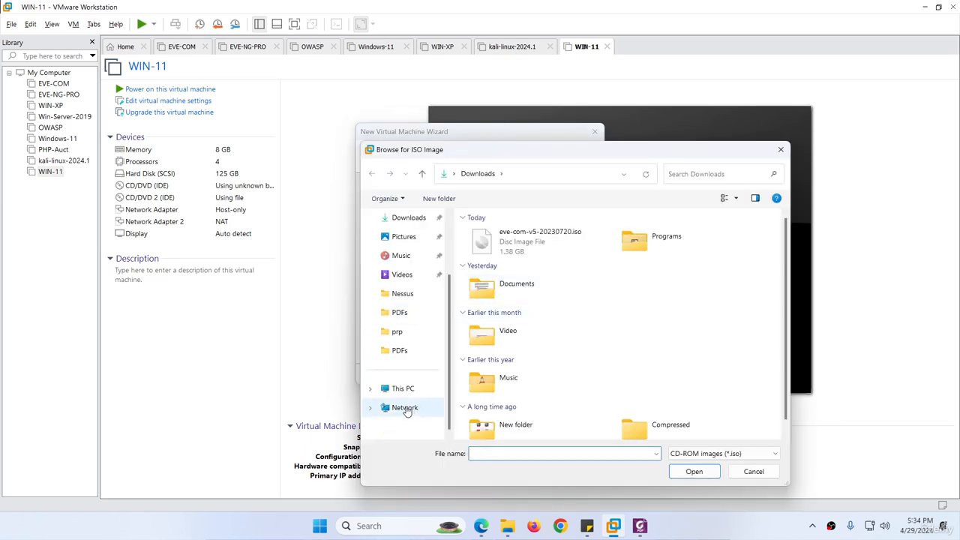
pyautogui.click(403, 388)
pyautogui.doubleClick(547, 278)
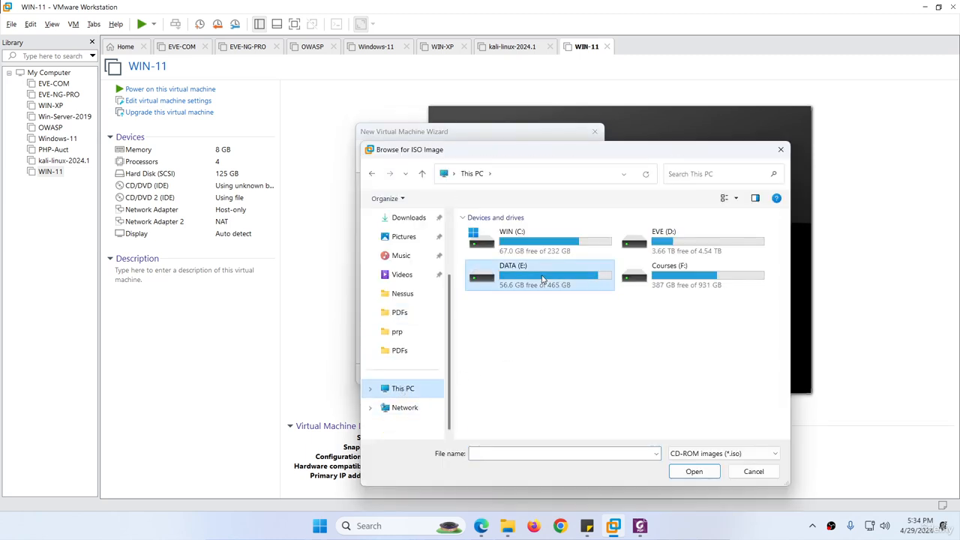
pyautogui.doubleClick(484, 237)
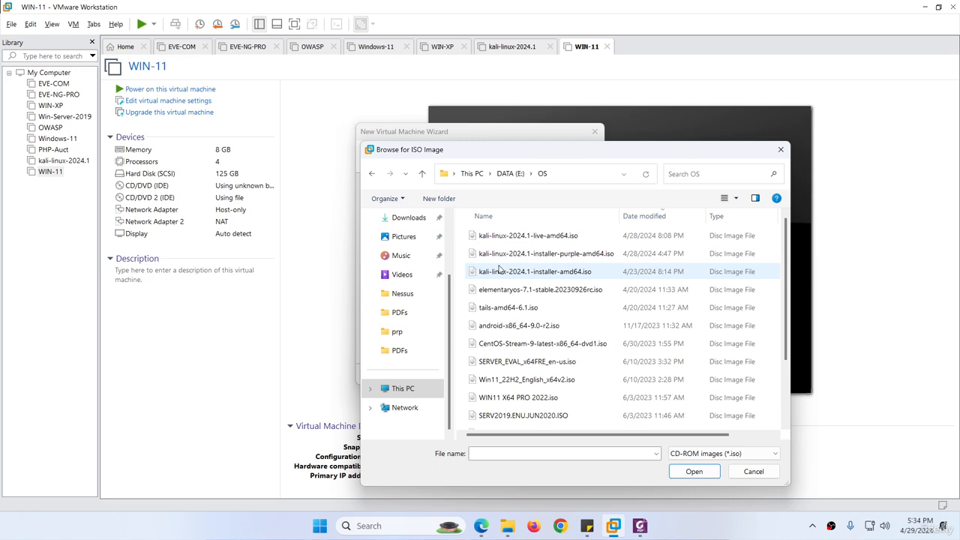
pyautogui.doubleClick(570, 255)
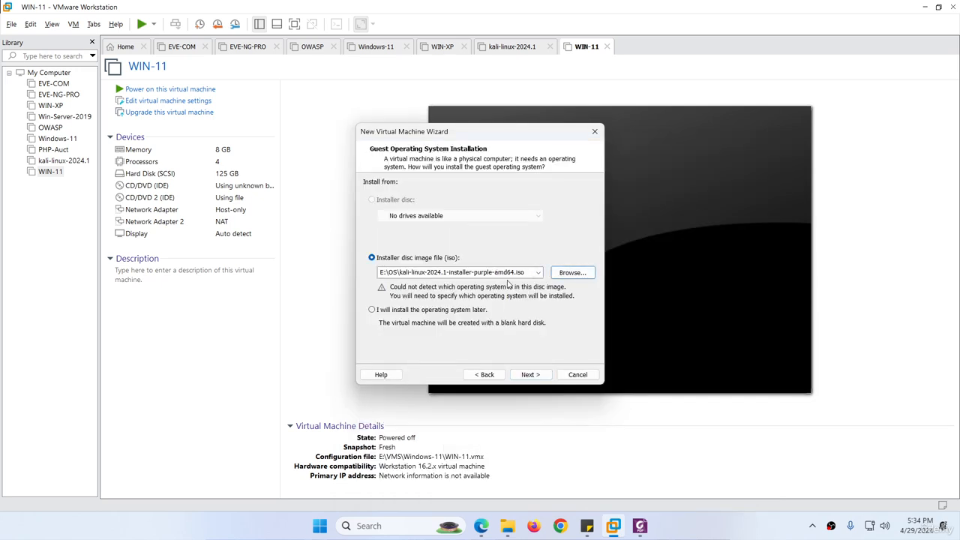
# Keep Linux Debian 11.x 64-bit, name the VM Kali-Purple, and give it a 30 GB single-file disk
pyautogui.click(531, 375)
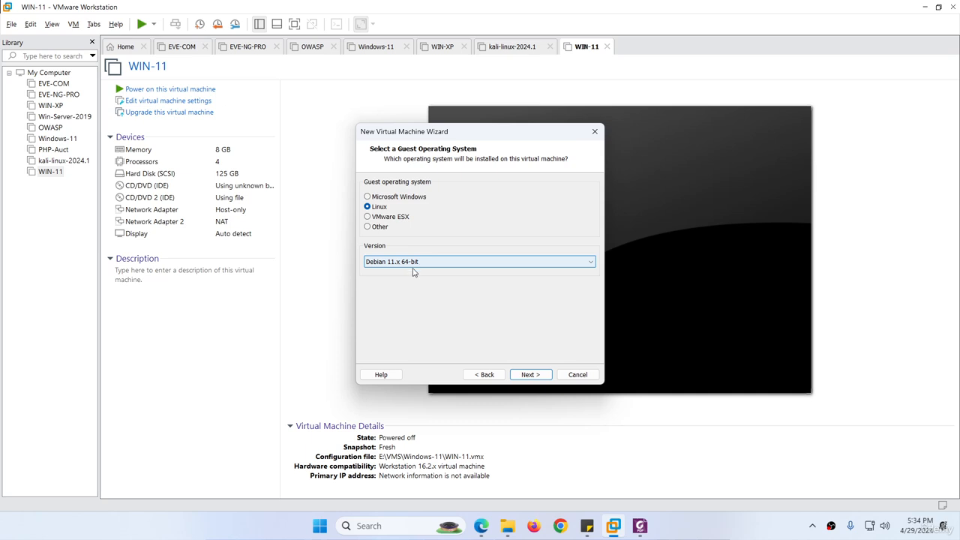
pyautogui.click(527, 373)
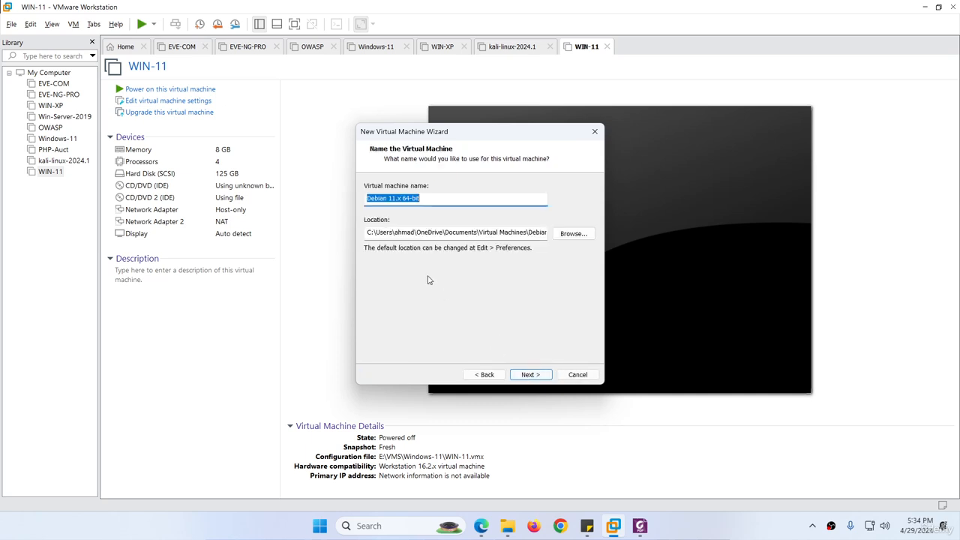
pyautogui.write('Kali-Purple')
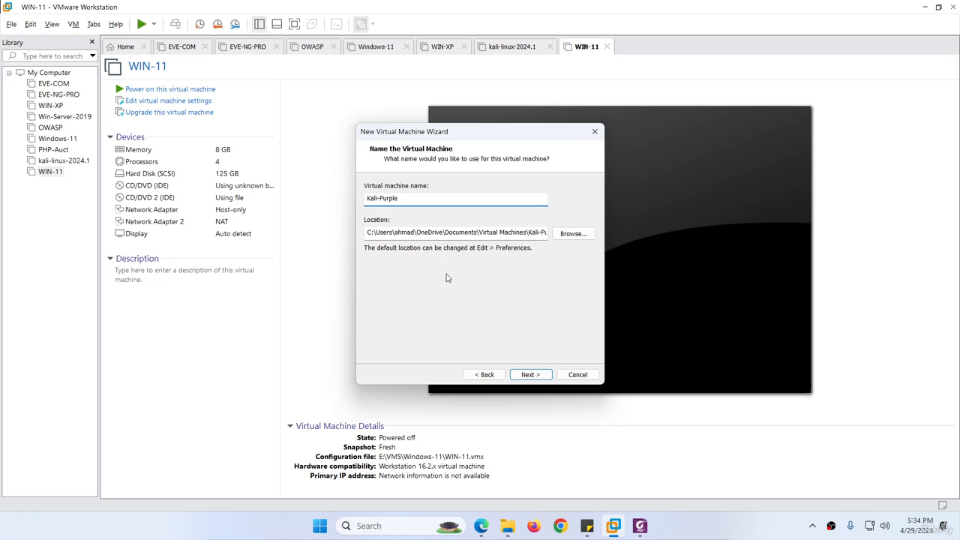
pyautogui.click(529, 374)
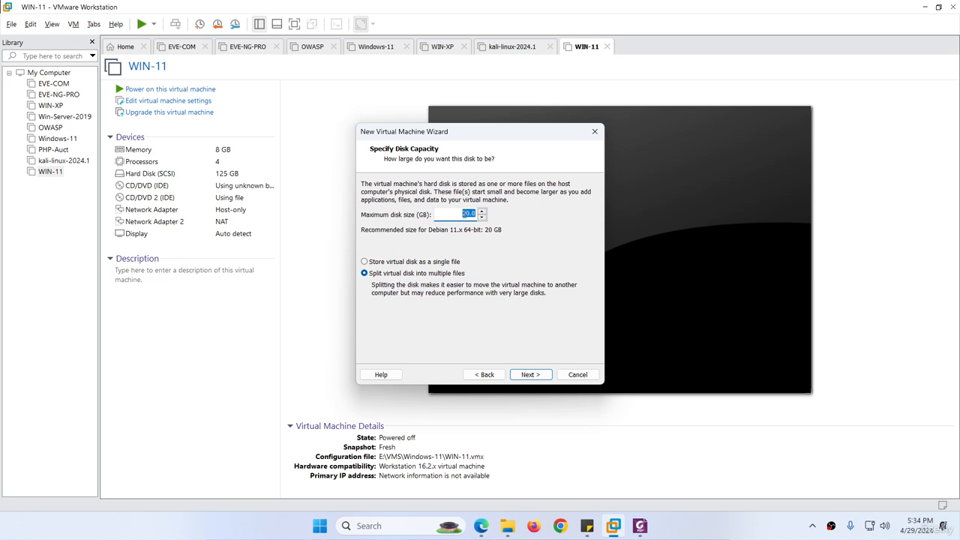
pyautogui.click(466, 214)
pyautogui.click(384, 263)
pyautogui.click(527, 374)
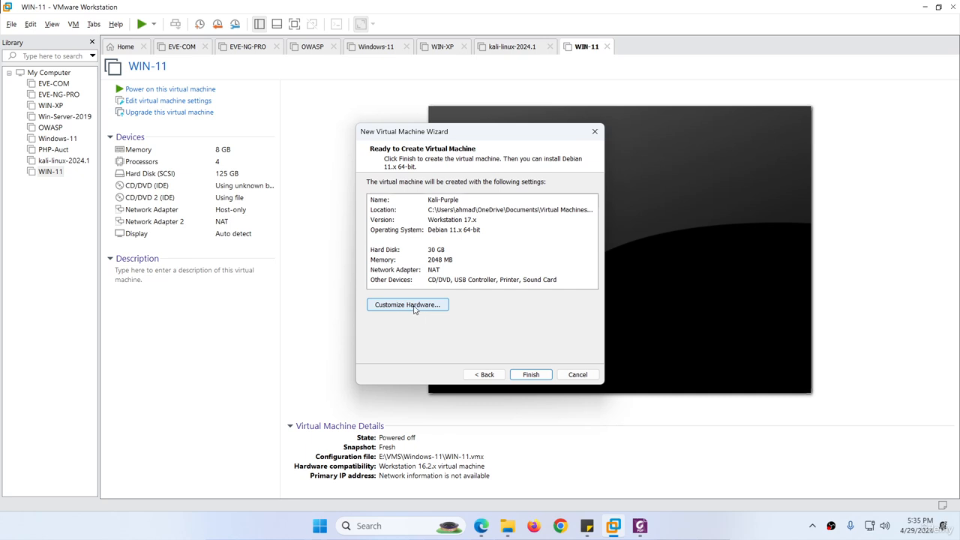
# Raise the VM memory to 8 GB and set 2 processors with VT-x/AMD-V enabled
pyautogui.click(415, 306)
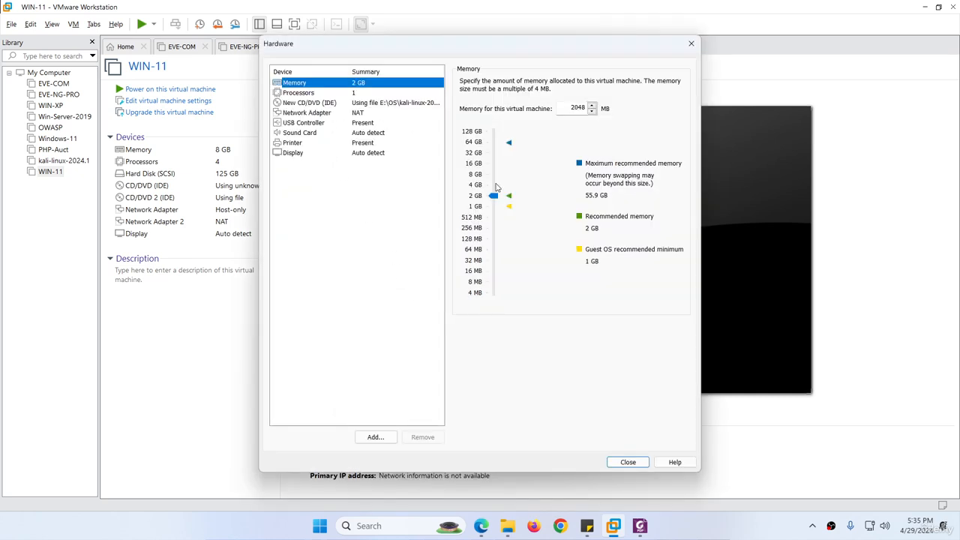
pyautogui.moveTo(501, 202); pyautogui.dragTo(489, 177)
pyautogui.click(309, 94)
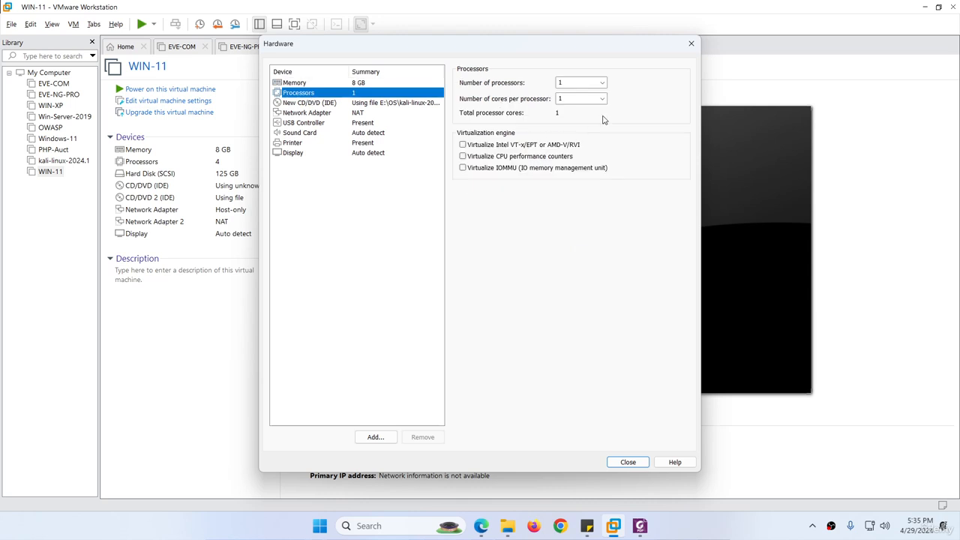
pyautogui.click(596, 83)
pyautogui.click(572, 102)
pyautogui.click(475, 146)
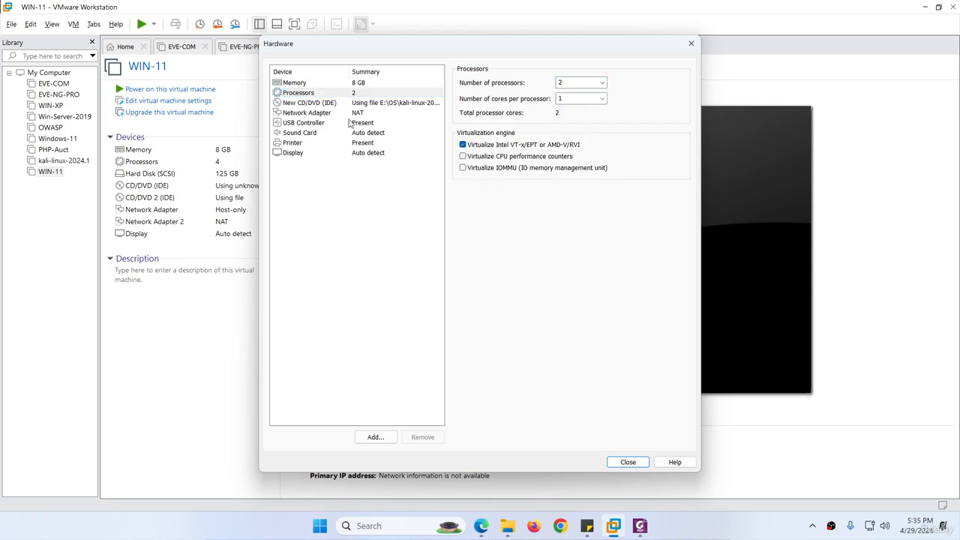
# Remove the printer from the VM hardware and return to the summary
pyautogui.click(301, 114)
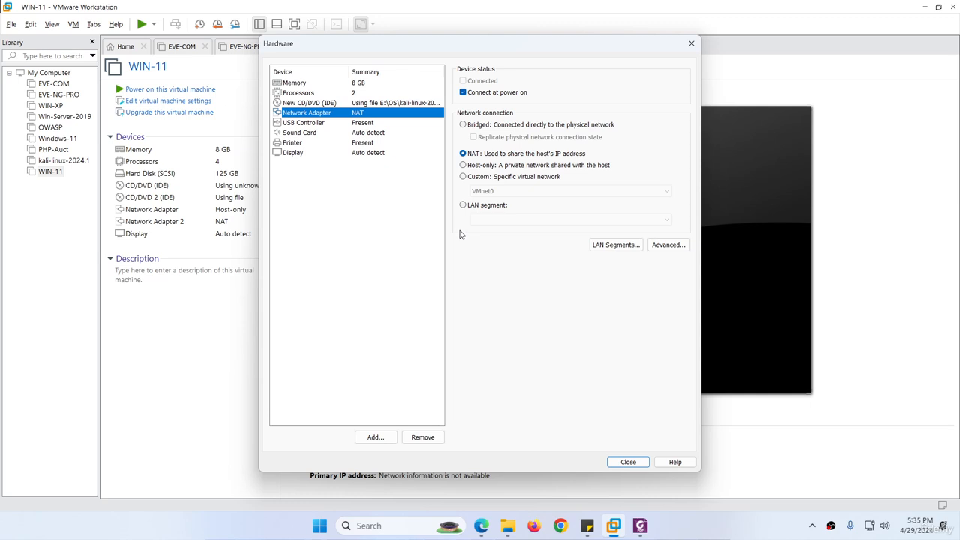
pyautogui.click(302, 135)
pyautogui.click(298, 144)
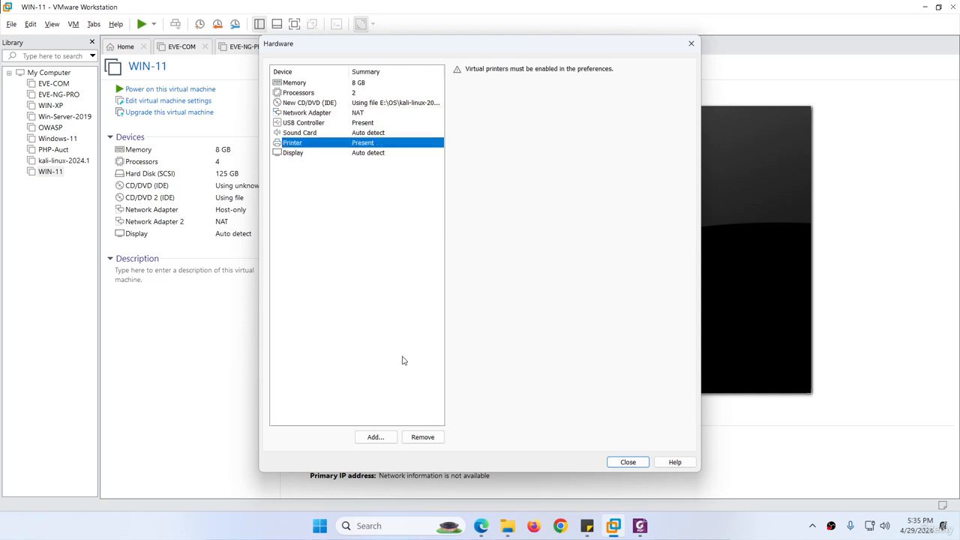
pyautogui.click(422, 437)
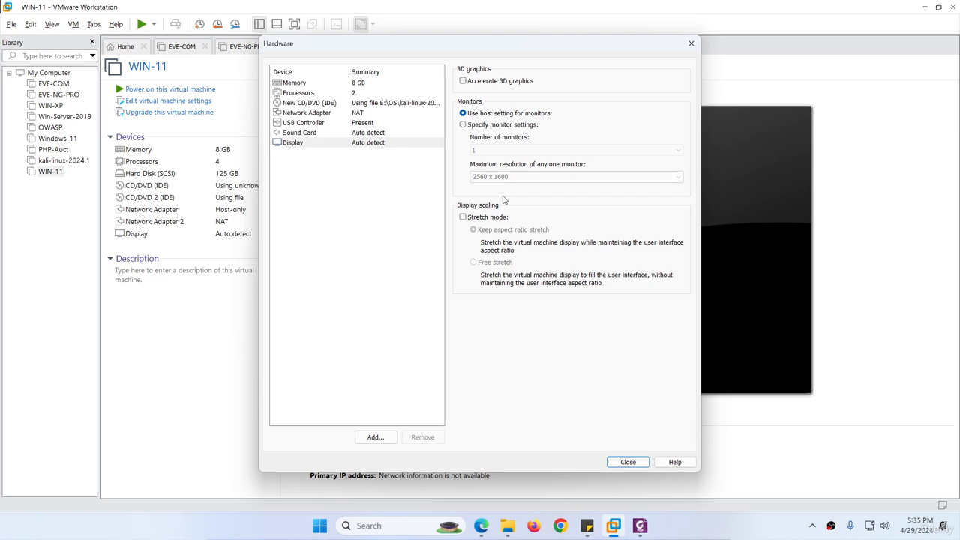
pyautogui.click(622, 463)
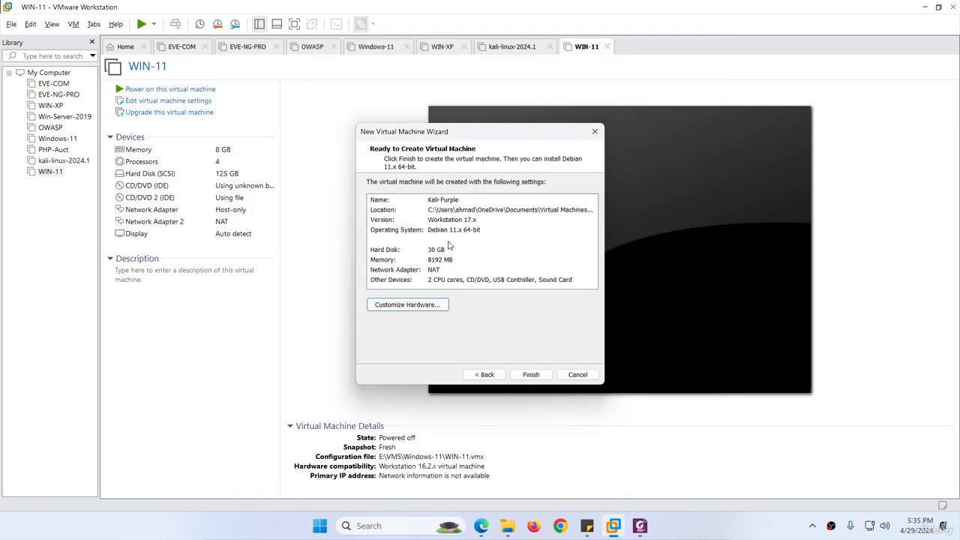
# Create and power on the Kali-Purple VM, stop the installer menu countdown, then bring the PDF guide forward
pyautogui.click(530, 374)
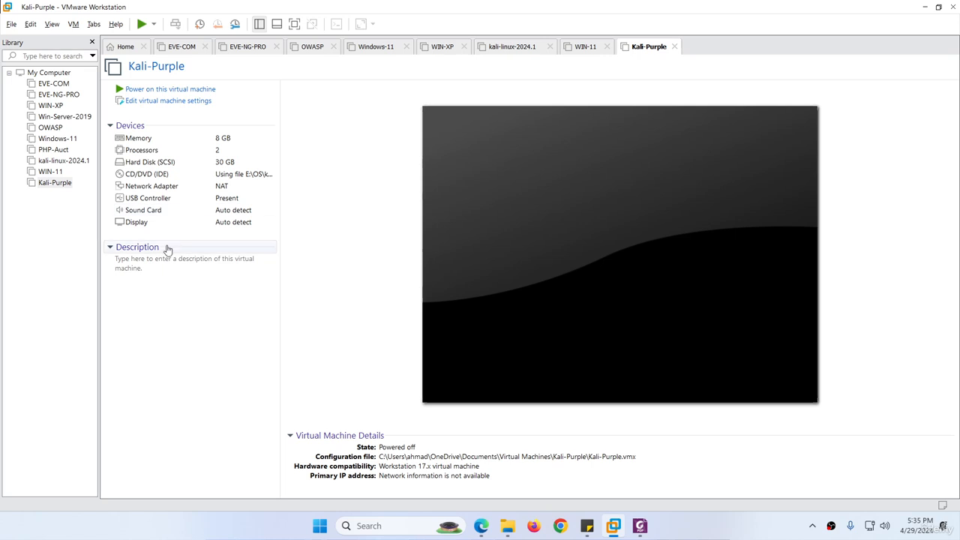
pyautogui.click(159, 90)
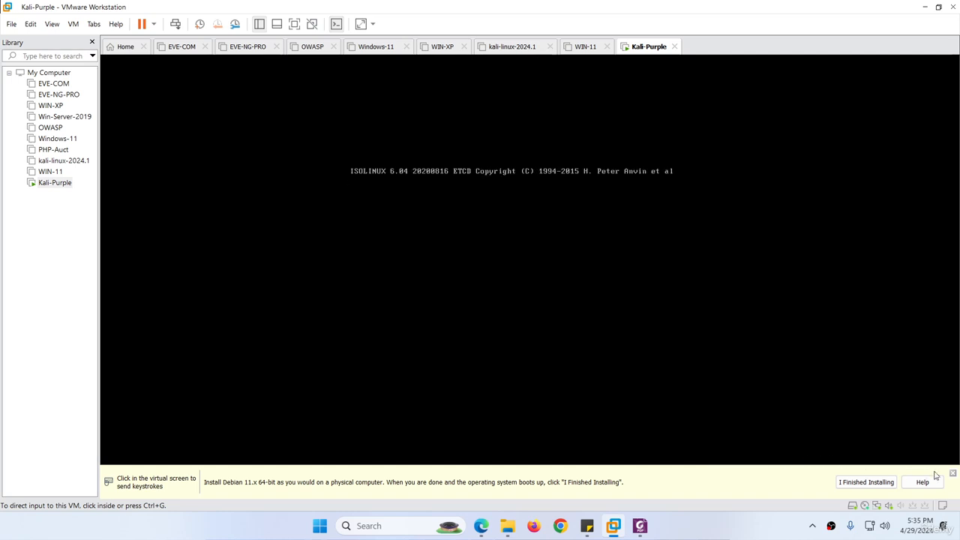
pyautogui.click(683, 420)
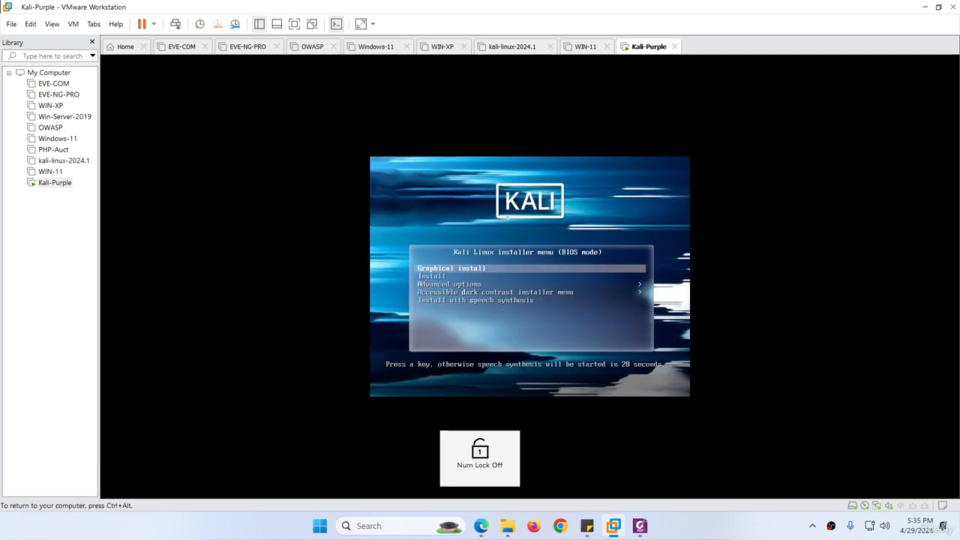
pyautogui.press('Up')
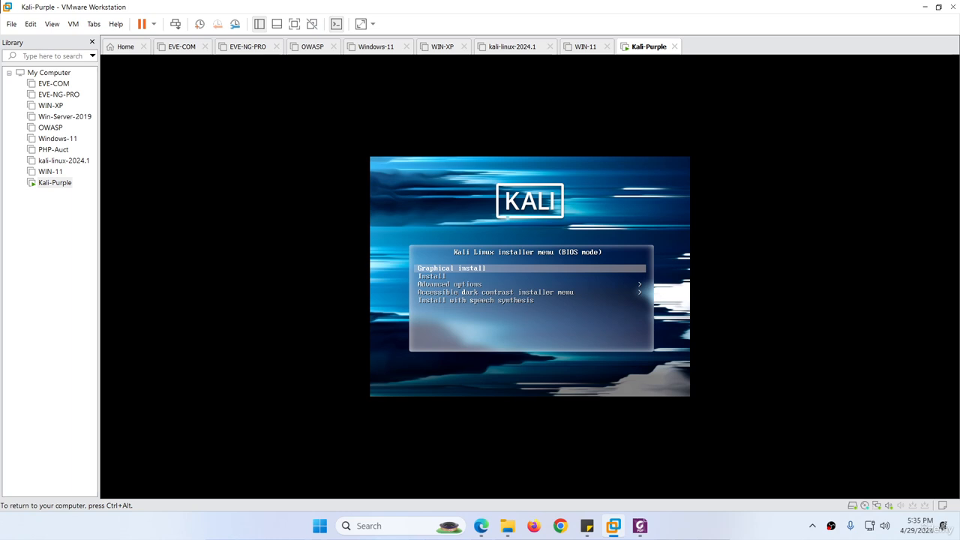
pyautogui.hotkey('ctrl', 'alt')
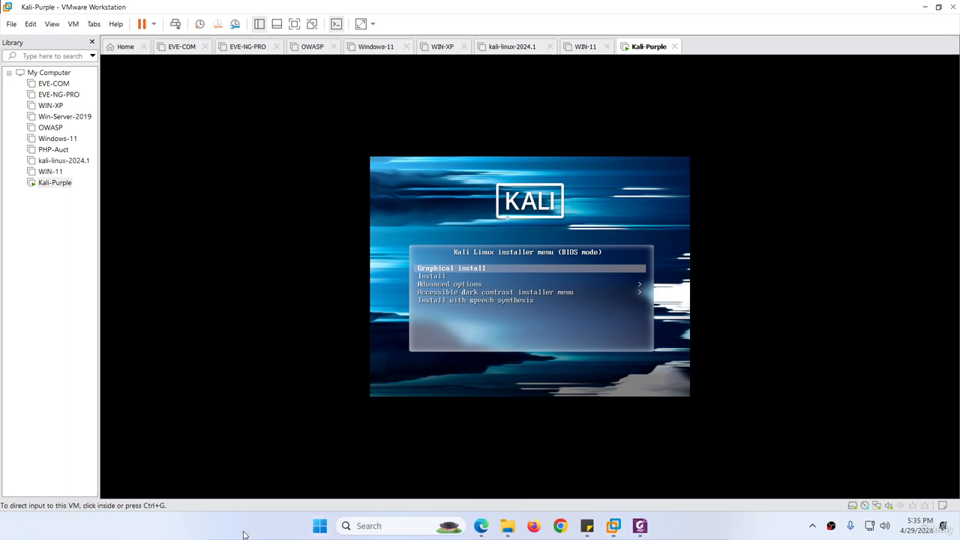
pyautogui.click(460, 275)
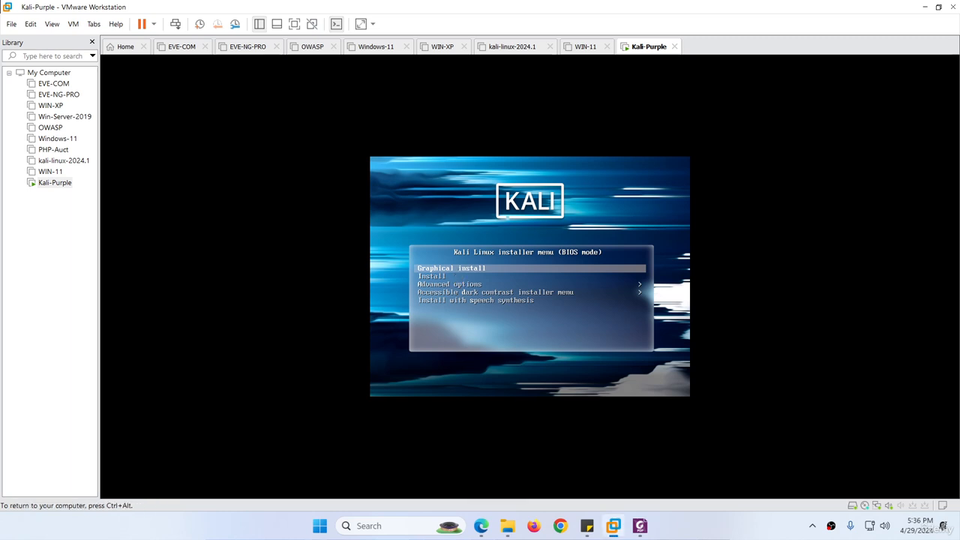
pyautogui.hotkey('ctrl', 'alt')
pyautogui.click(640, 526)
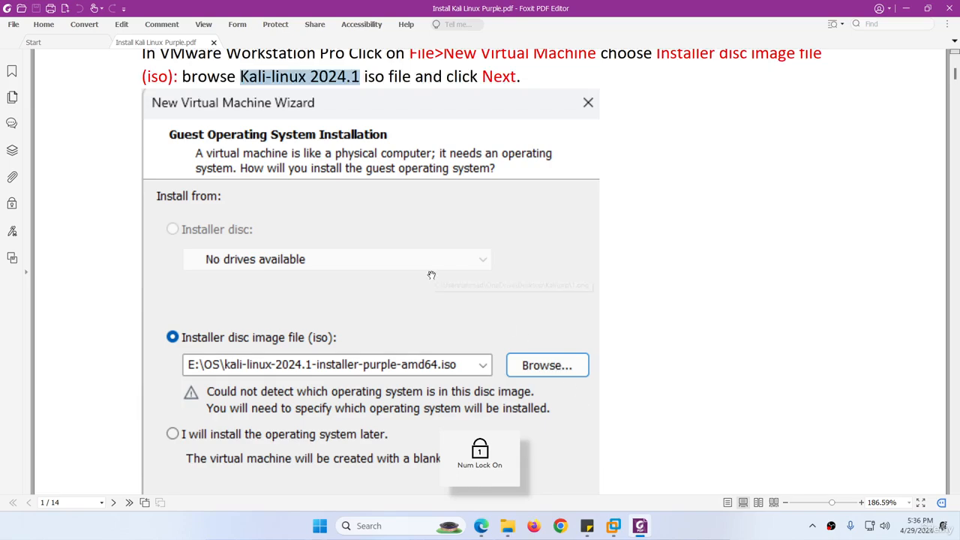
# Scroll the guide to page 6's 'Load installer components from installation media' step
pyautogui.scroll(-5, 424, 289)
pyautogui.scroll(-20, 424, 289)
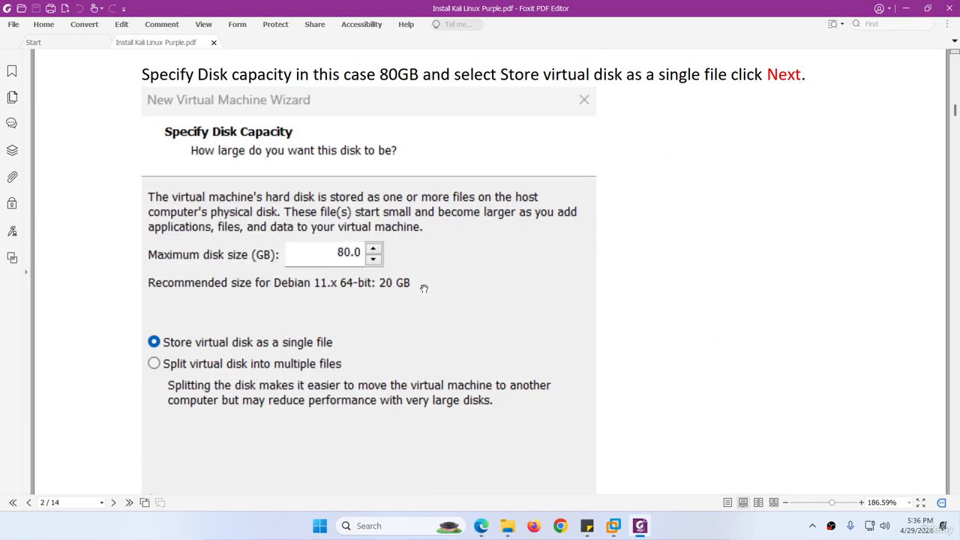
pyautogui.scroll(-20, 424, 288)
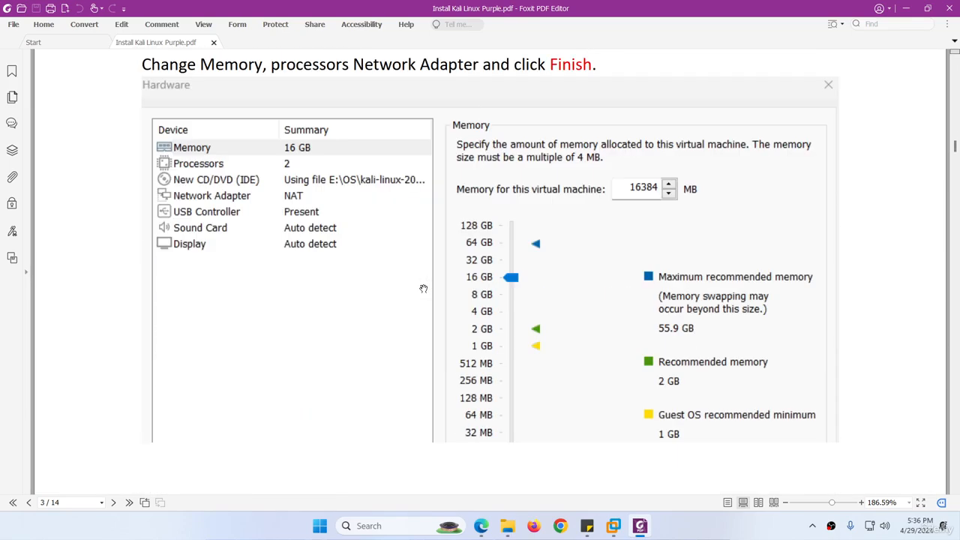
pyautogui.scroll(-15, 424, 288)
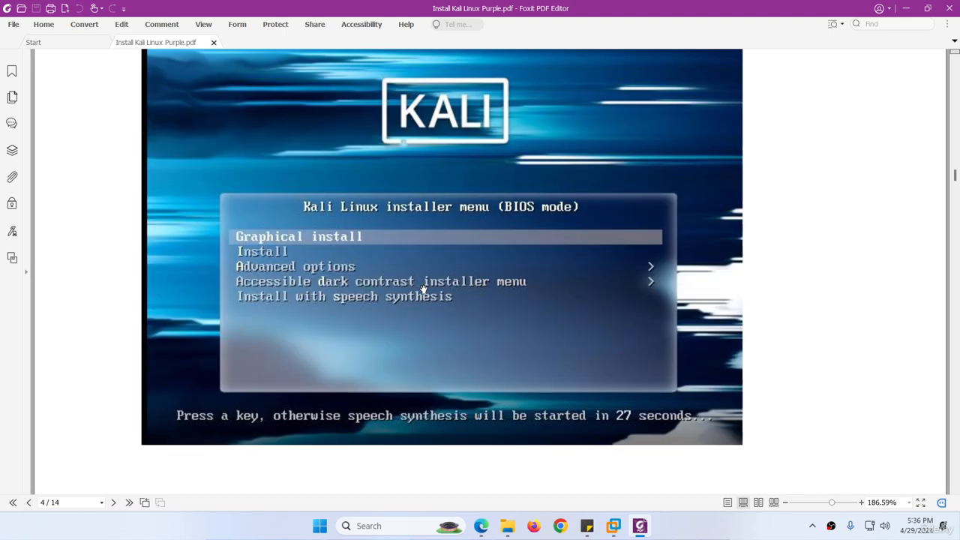
pyautogui.scroll(-10, 377, 269)
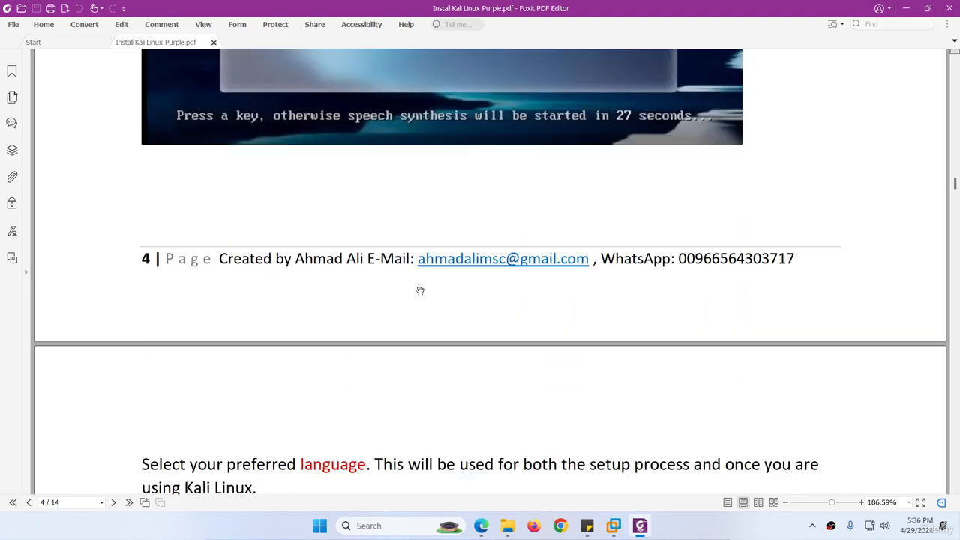
pyautogui.scroll(-1, 420, 290)
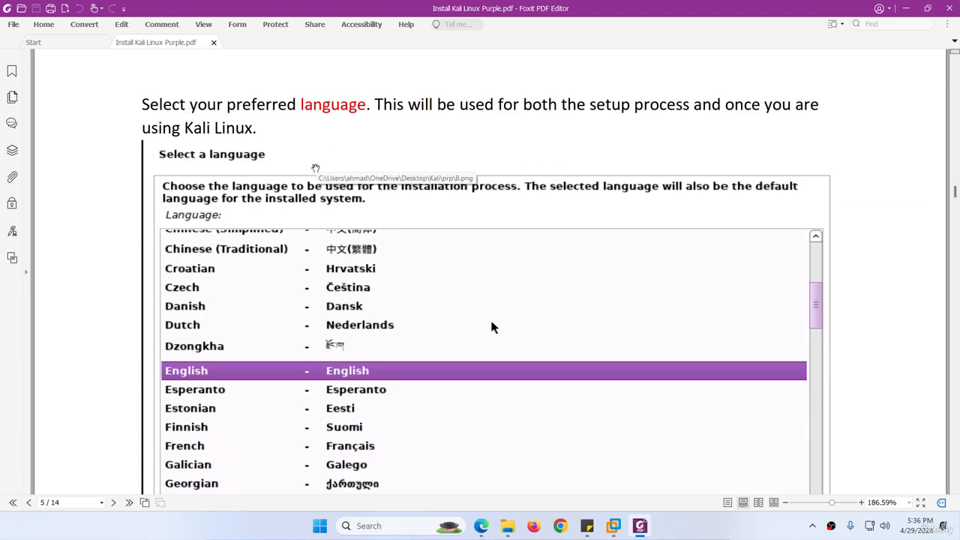
pyautogui.scroll(-20, 336, 220)
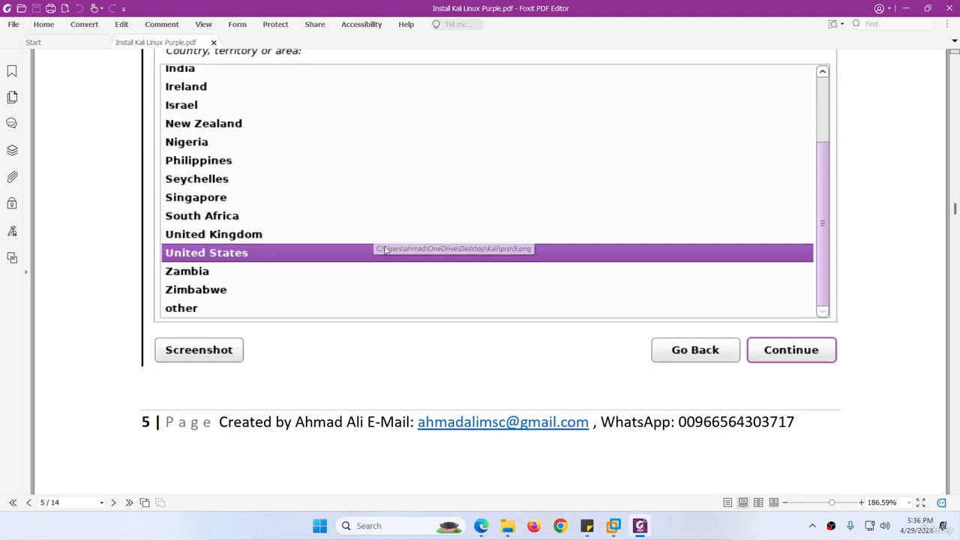
pyautogui.scroll(-20, 388, 254)
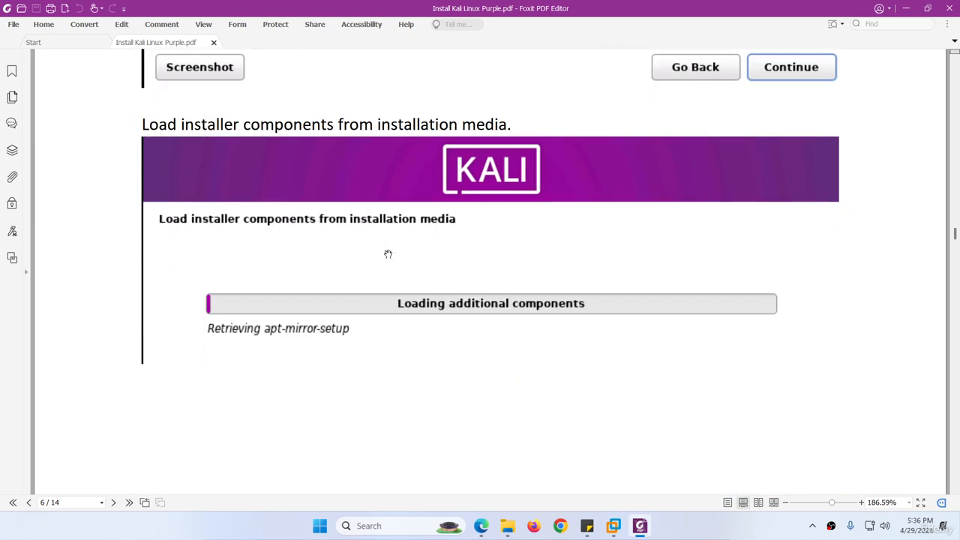
# Accept English, United States and the American English keymap in the installer, then return to the PDF
pyautogui.click(639, 527)
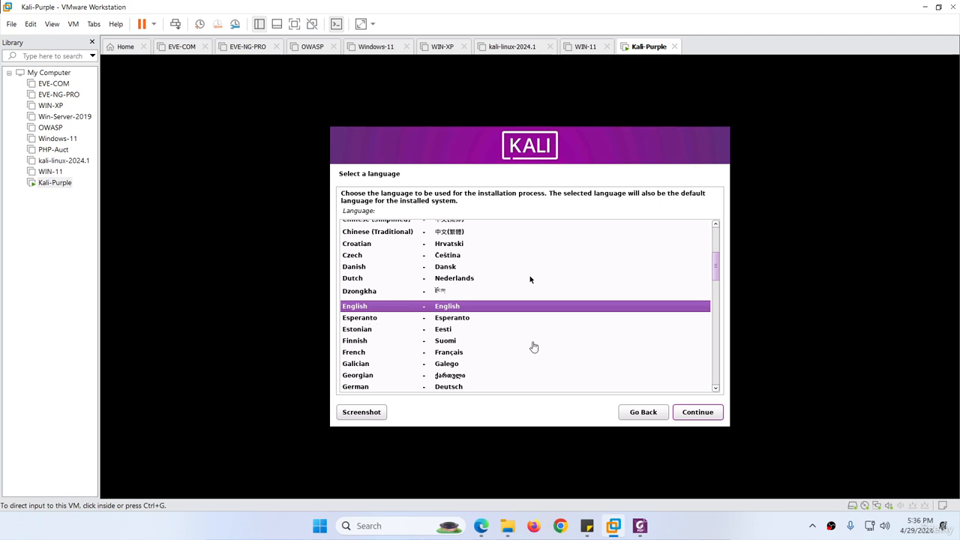
pyautogui.click(700, 415)
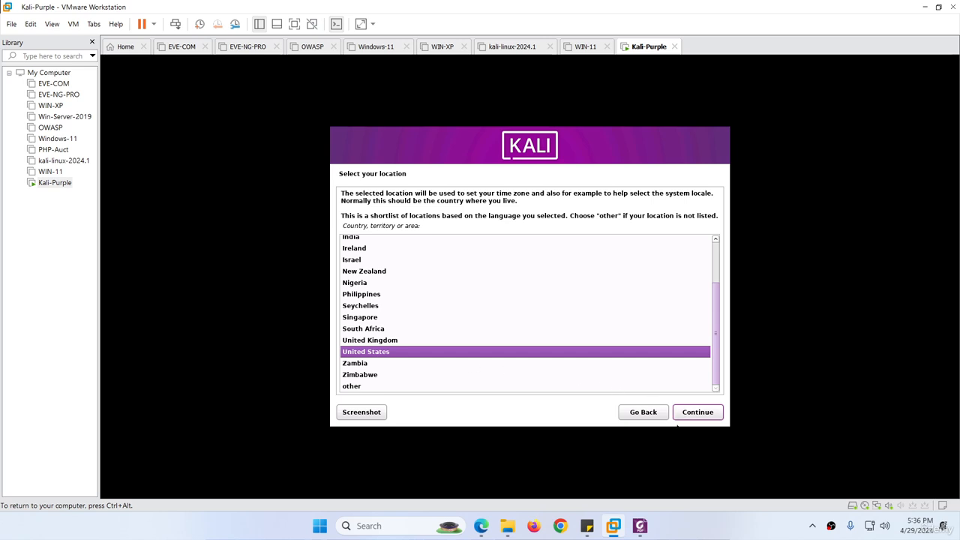
pyautogui.click(691, 416)
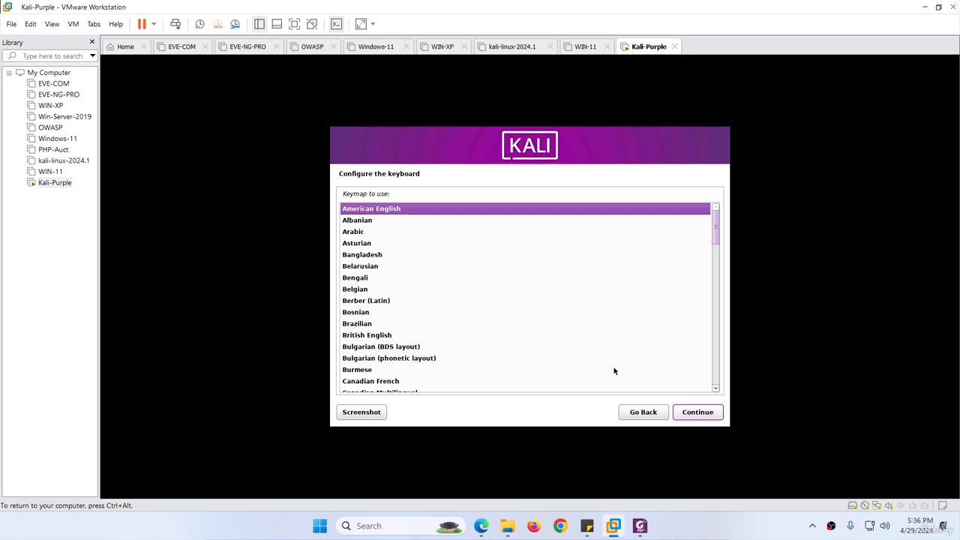
pyautogui.hotkey('ctrl', 'alt')
pyautogui.click(695, 415)
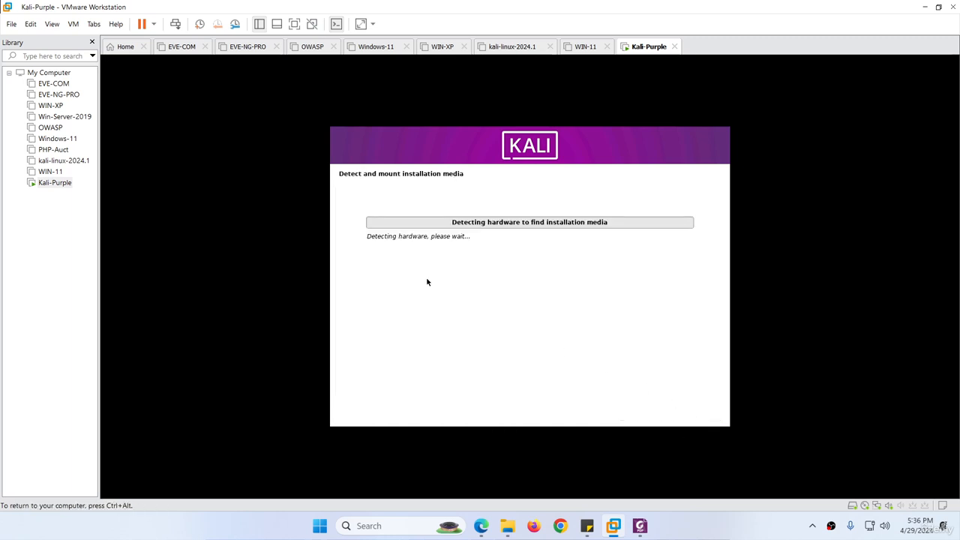
pyautogui.hotkey('ctrl', 'alt')
pyautogui.hotkey('alt', 'Tab')
# Read ahead to page 9's Partition disks step (Guided - use entire disk), then return to the VM
pyautogui.scroll(-10, 409, 300)
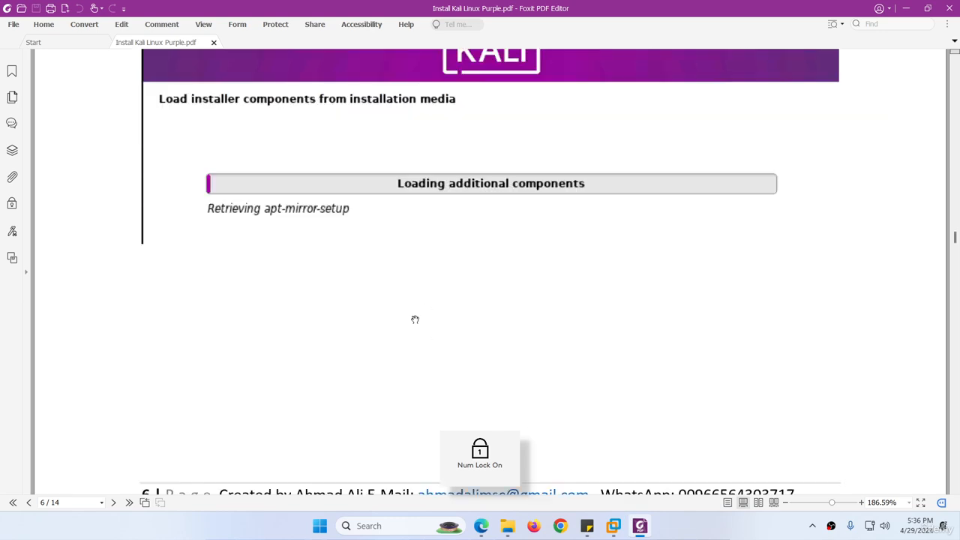
pyautogui.scroll(-3, 404, 292)
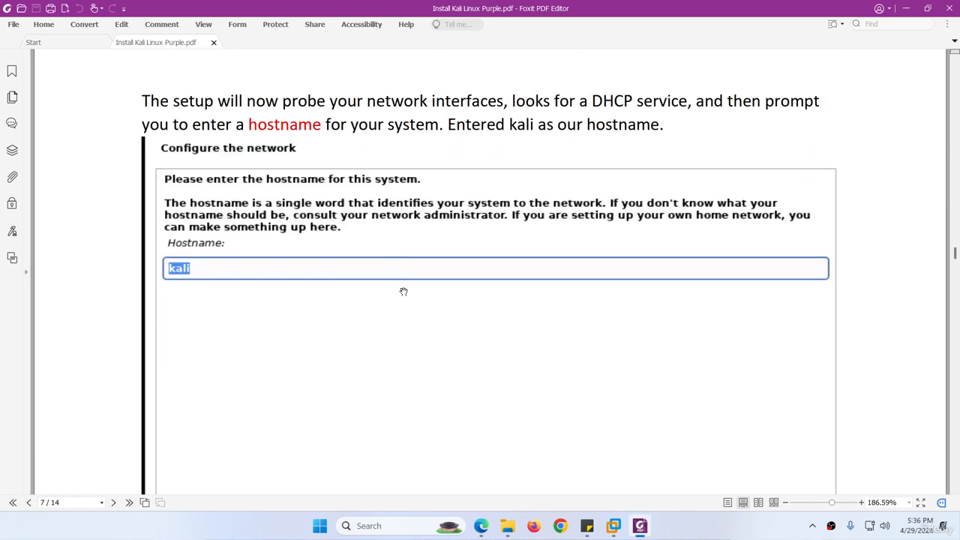
pyautogui.scroll(-9, 404, 292)
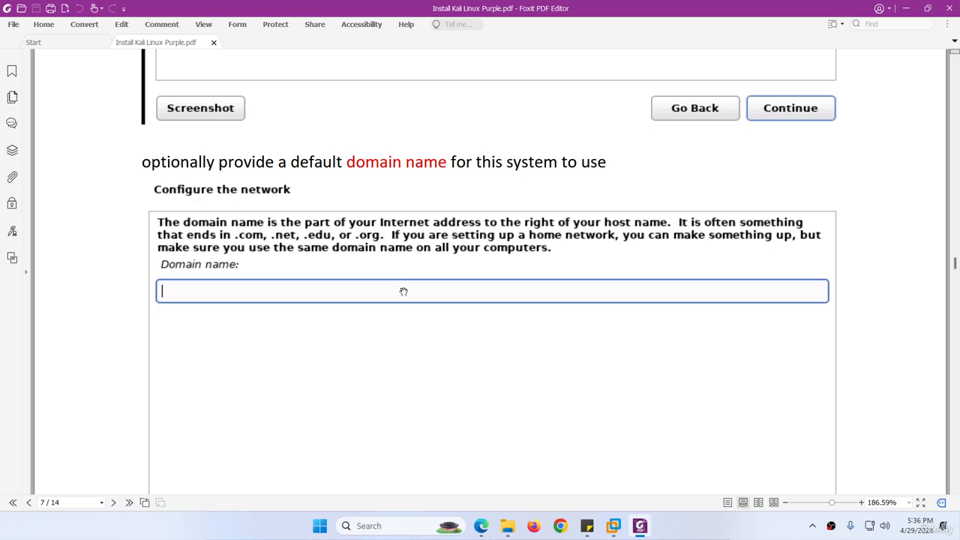
pyautogui.scroll(-15, 403, 292)
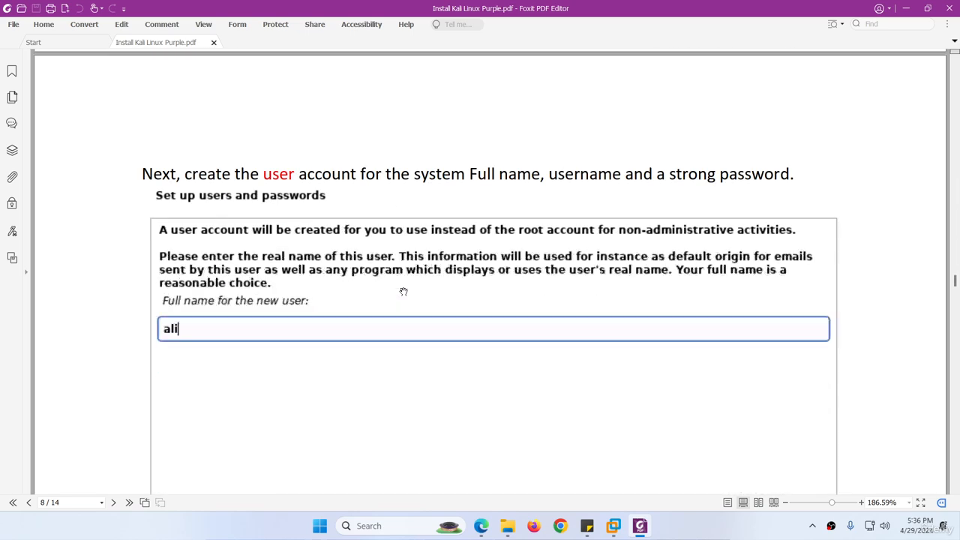
pyautogui.scroll(-10, 403, 292)
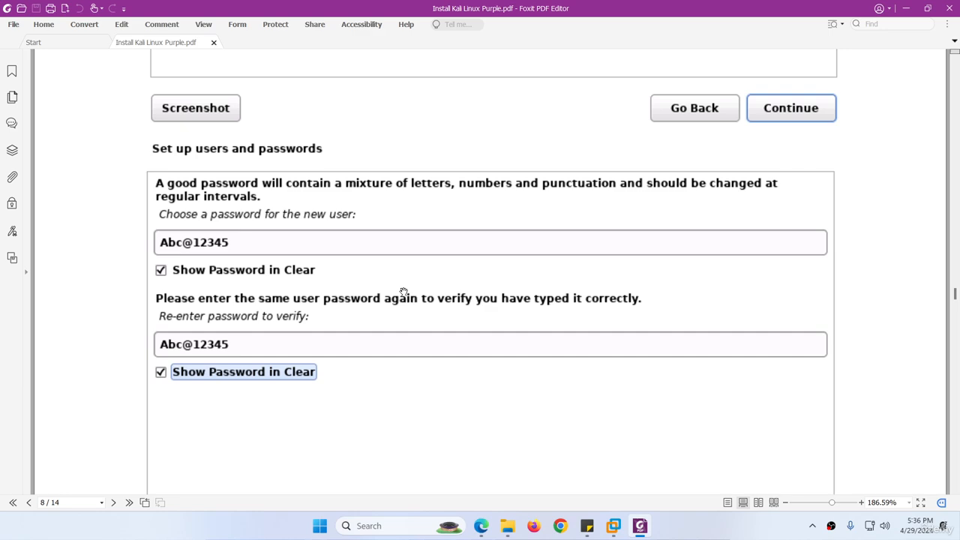
pyautogui.scroll(-7, 404, 292)
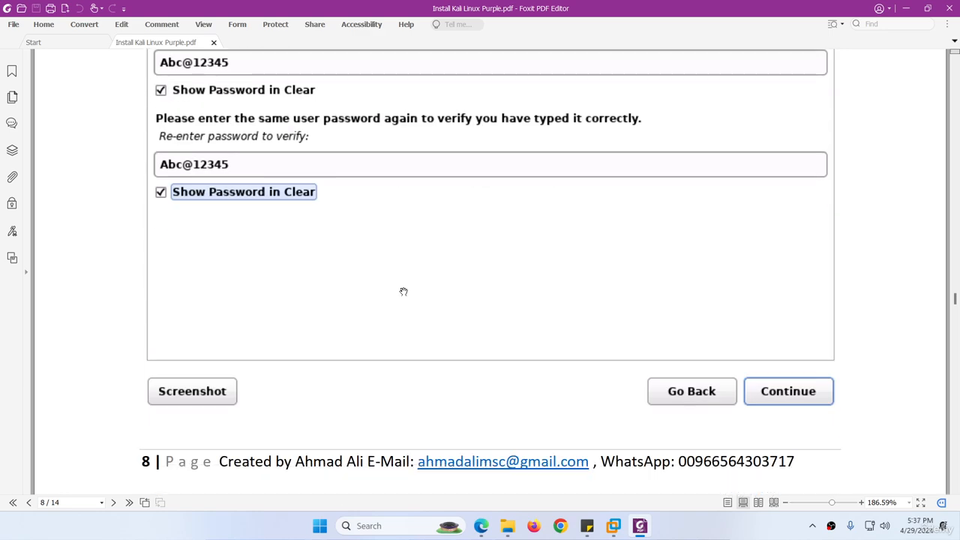
pyautogui.scroll(9, 343, 267)
pyautogui.scroll(9, 343, 267)
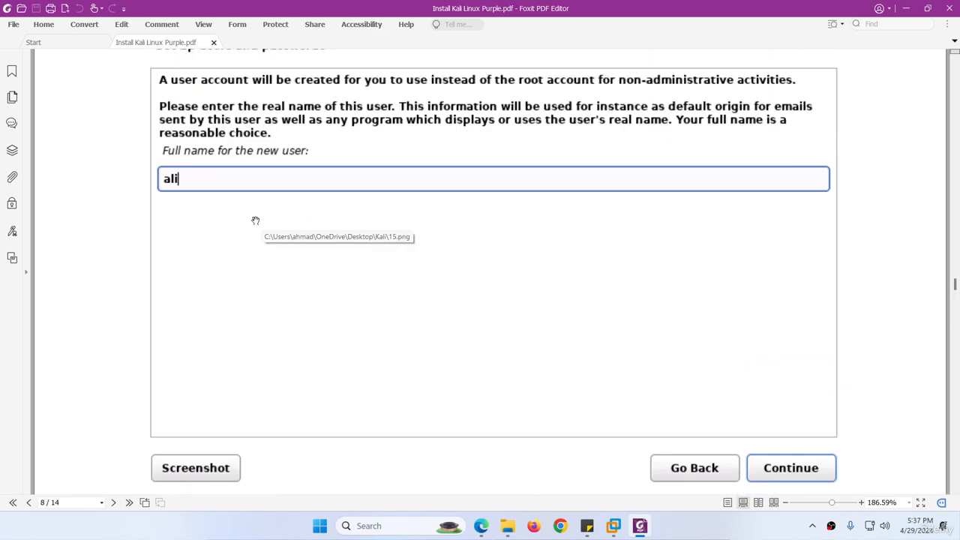
pyautogui.scroll(-13, 414, 333)
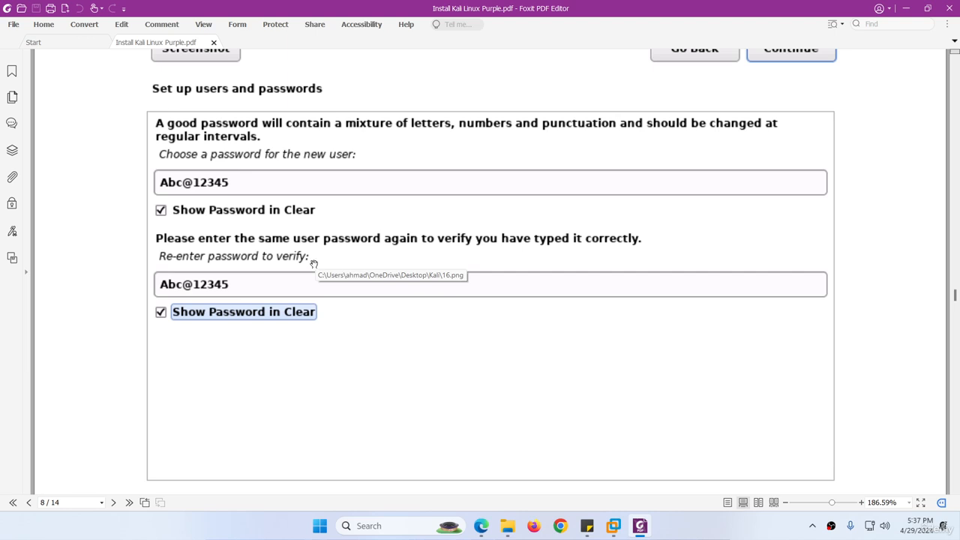
pyautogui.scroll(-3, 293, 261)
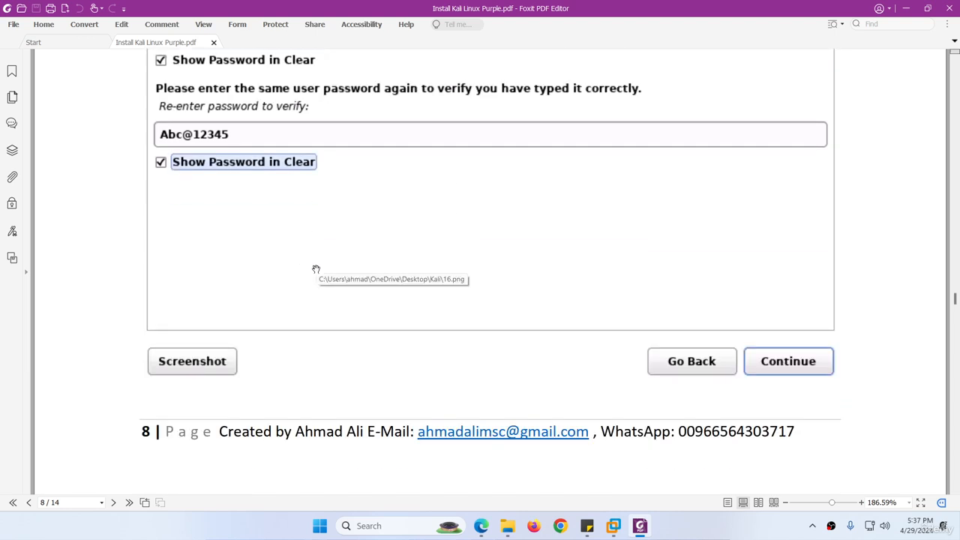
pyautogui.scroll(-10, 315, 269)
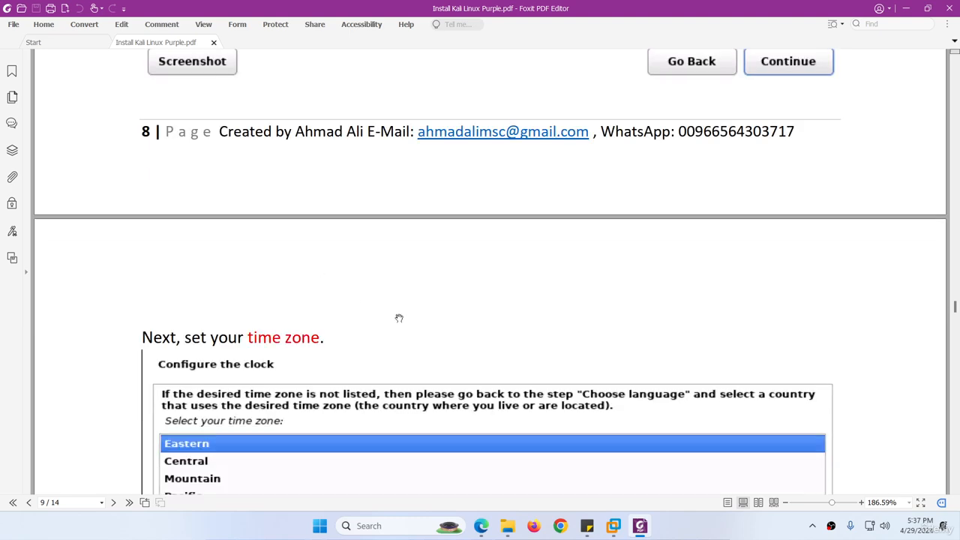
pyautogui.scroll(-9, 402, 319)
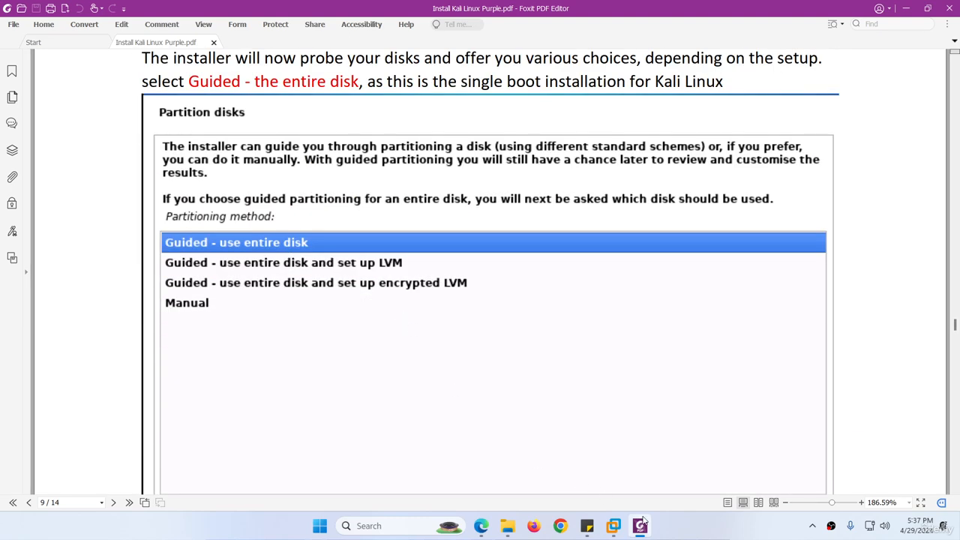
pyautogui.click(643, 524)
# Keep hostname 'kali', leave the domain blank, enter the full name and accept the suggested username
pyautogui.click(385, 290)
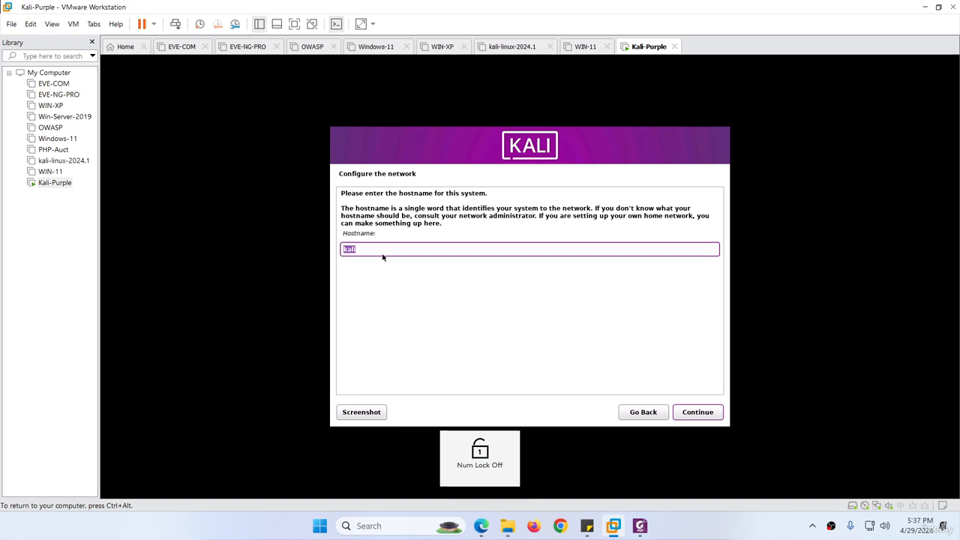
pyautogui.click(683, 412)
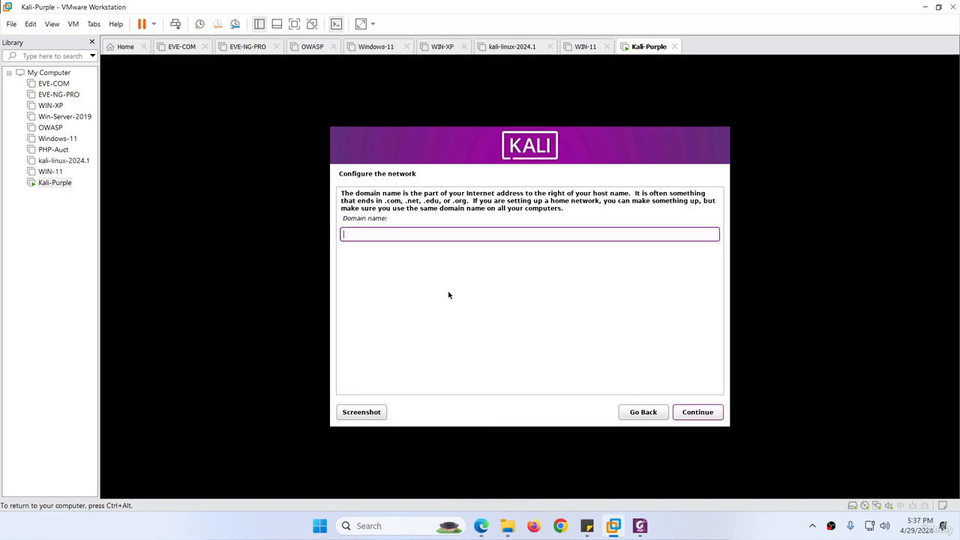
pyautogui.click(697, 413)
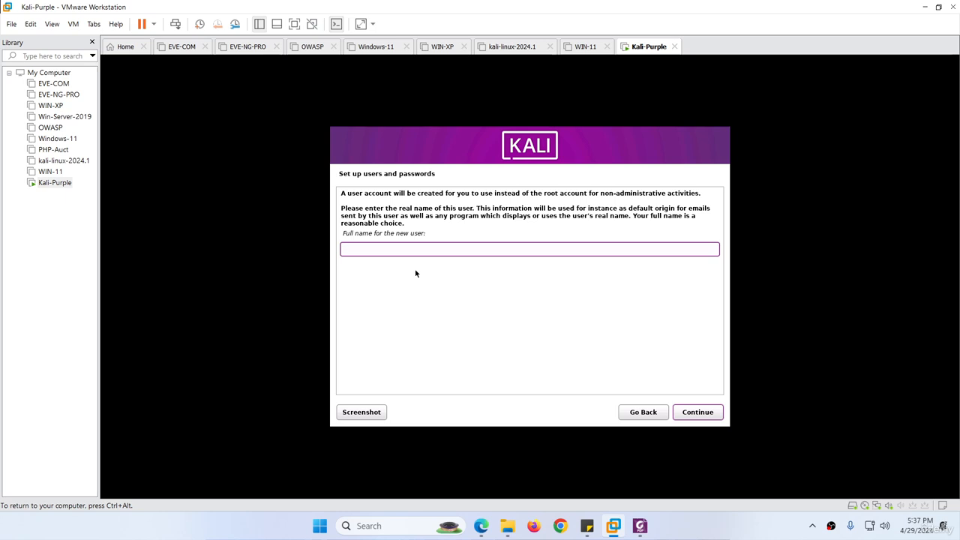
pyautogui.write('ali')
pyautogui.click(702, 413)
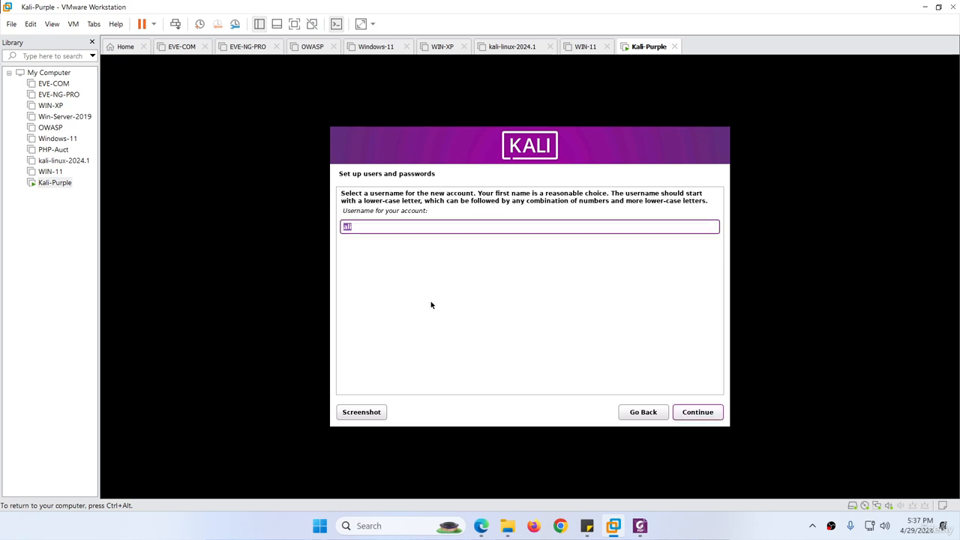
pyautogui.click(698, 414)
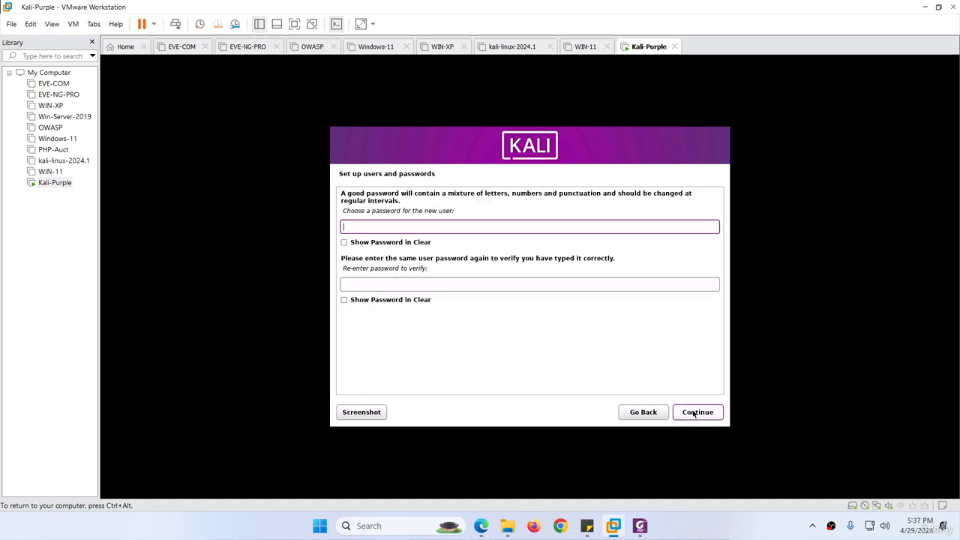
# Set and confirm the user password with Show Password ticked, then accept the Eastern time zone
pyautogui.write('k●●●●●●●')
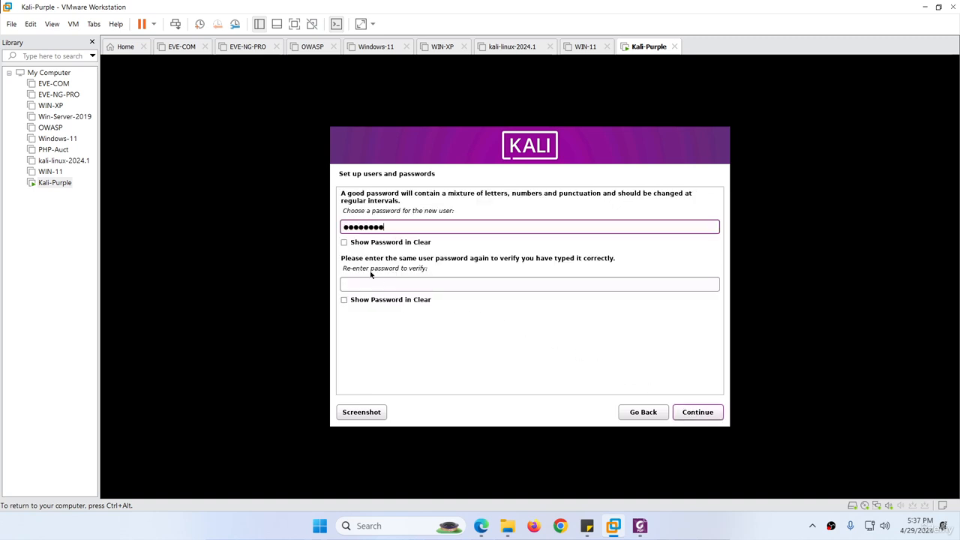
pyautogui.click(344, 243)
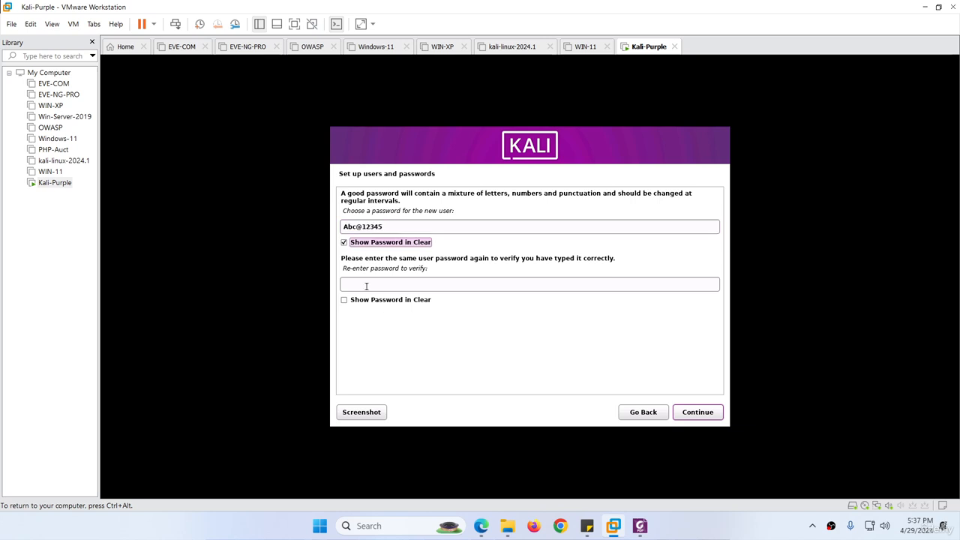
pyautogui.click(373, 285)
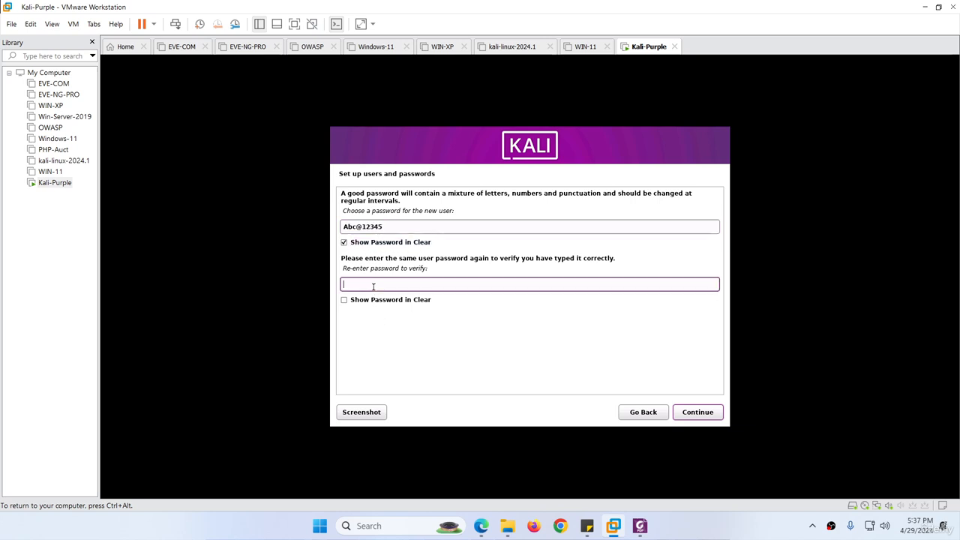
pyautogui.click(349, 301)
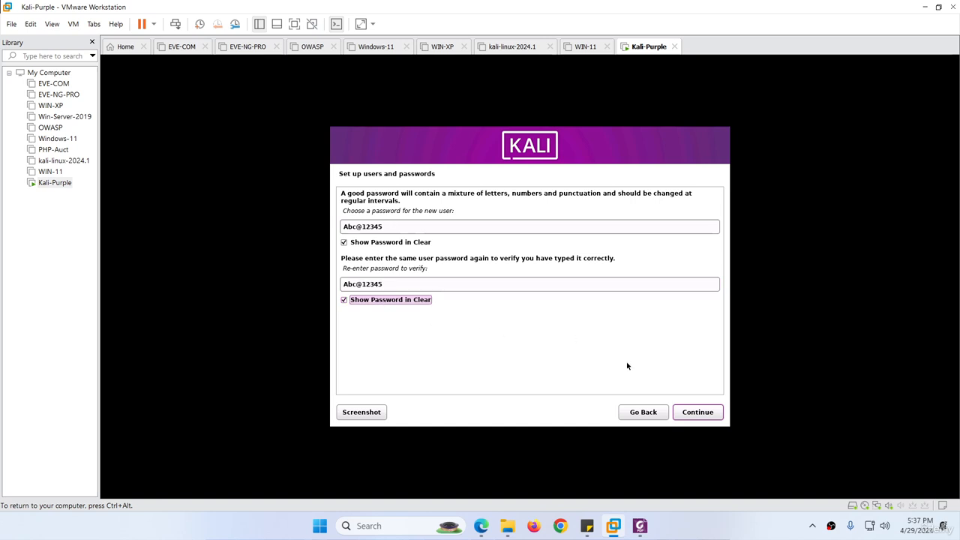
pyautogui.click(681, 409)
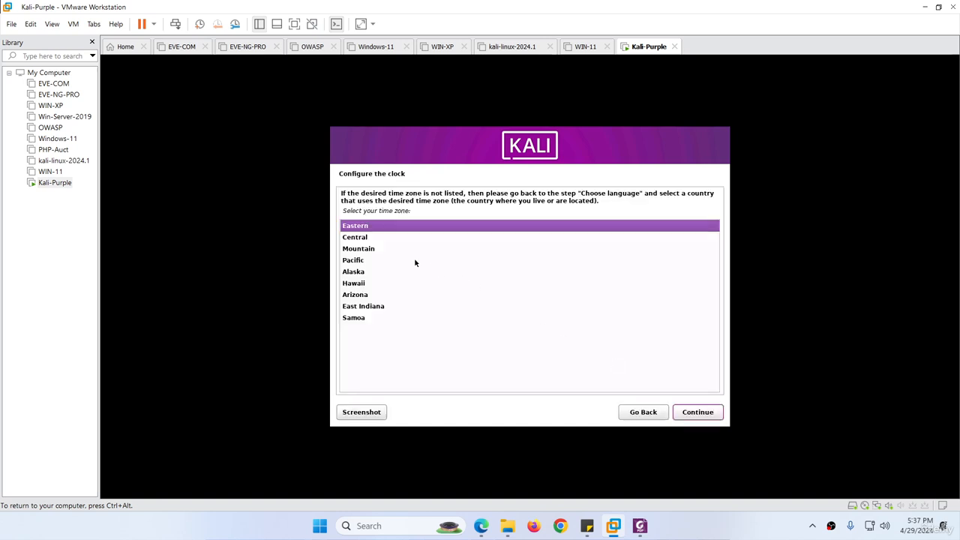
pyautogui.click(700, 417)
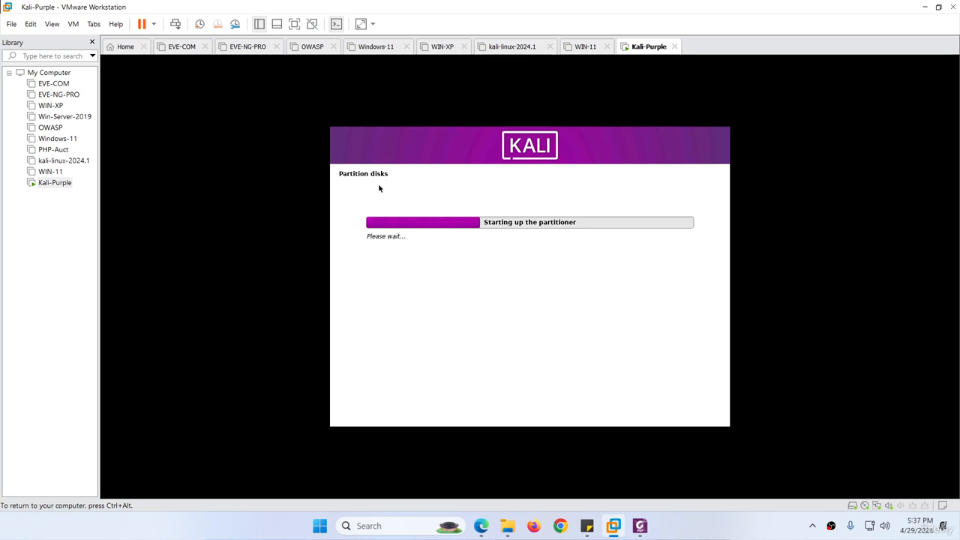
pyautogui.hotkey('ctrl', 'alt')
# Check the Kali-Purple VM's 30 GB hard disk in its settings and close them unchanged
pyautogui.rightClick(643, 46)
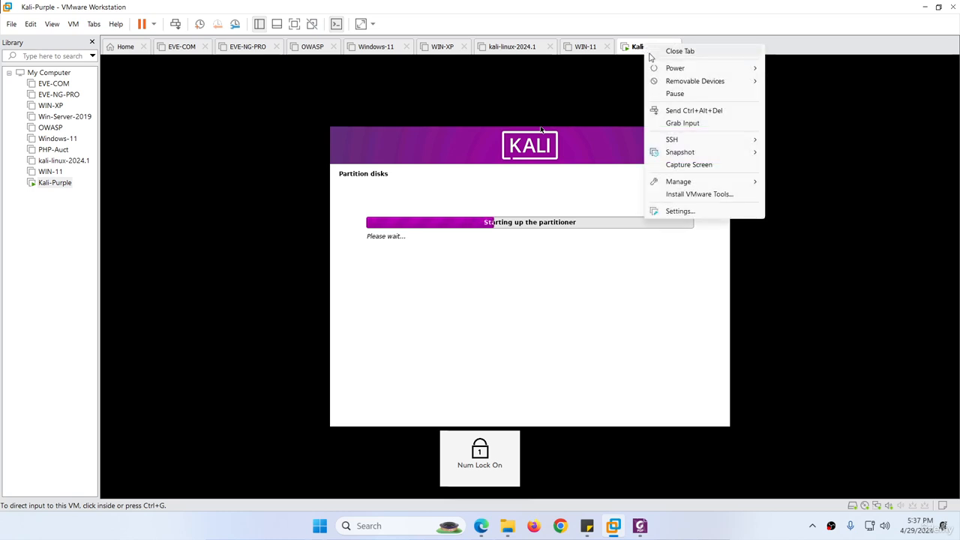
pyautogui.click(684, 213)
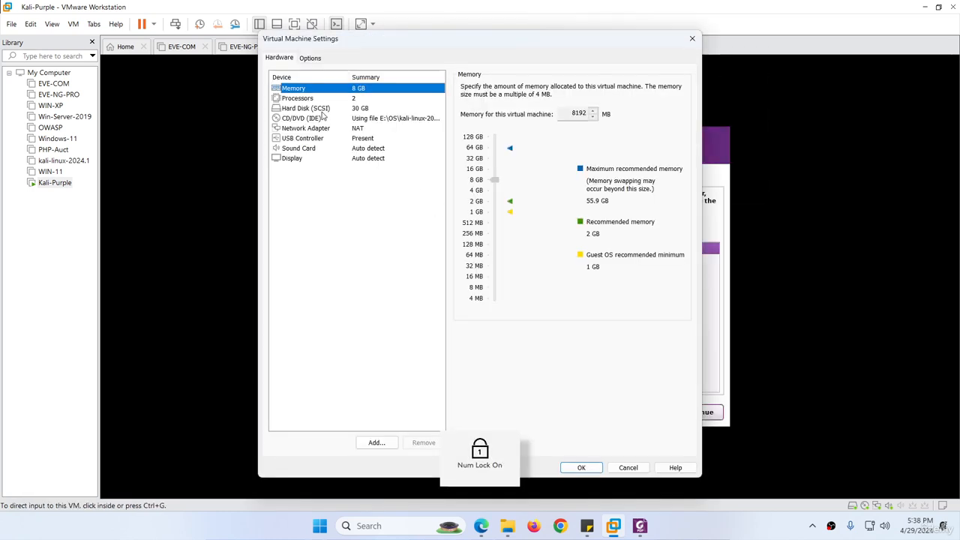
pyautogui.click(326, 109)
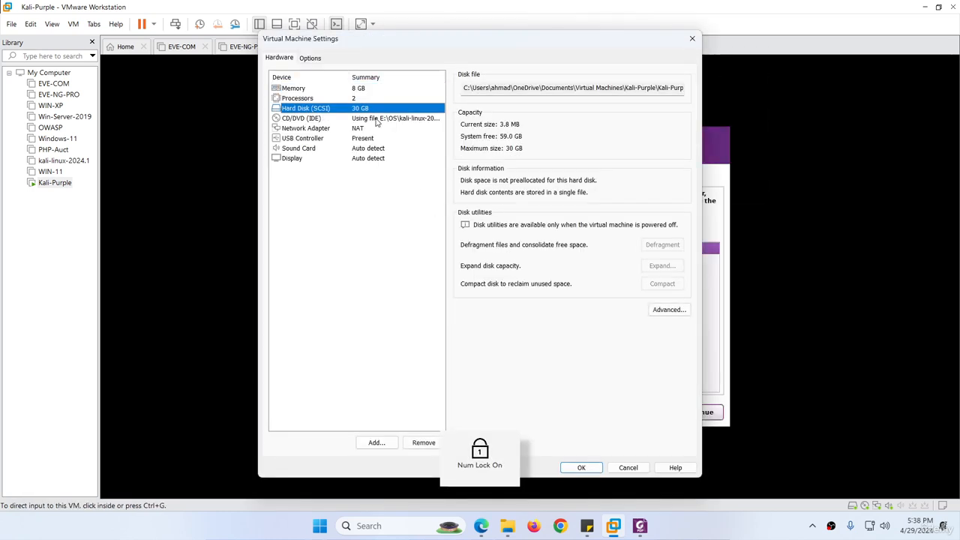
pyautogui.click(622, 469)
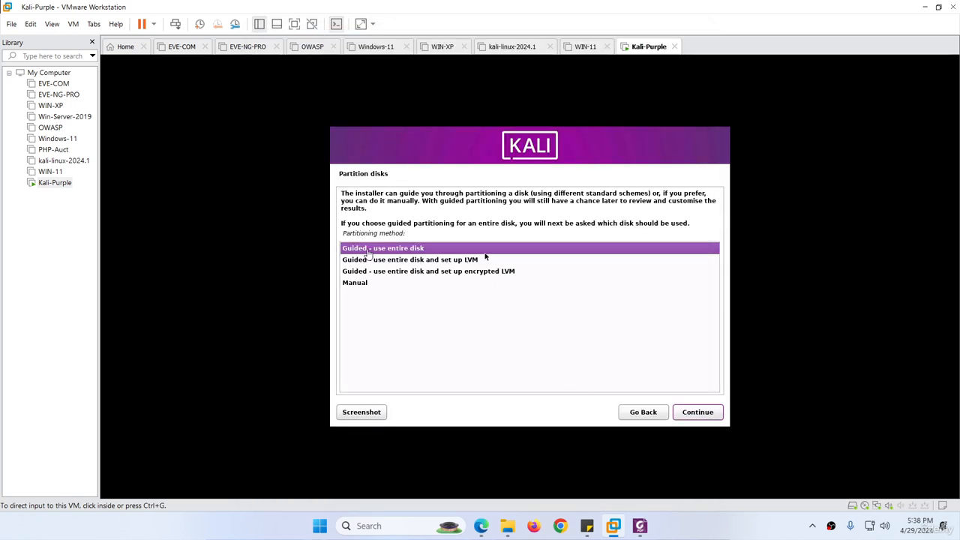
# Partition the 32.2 GB disk as guided, entire disk, all files in one partition, and write changes
pyautogui.click(485, 257)
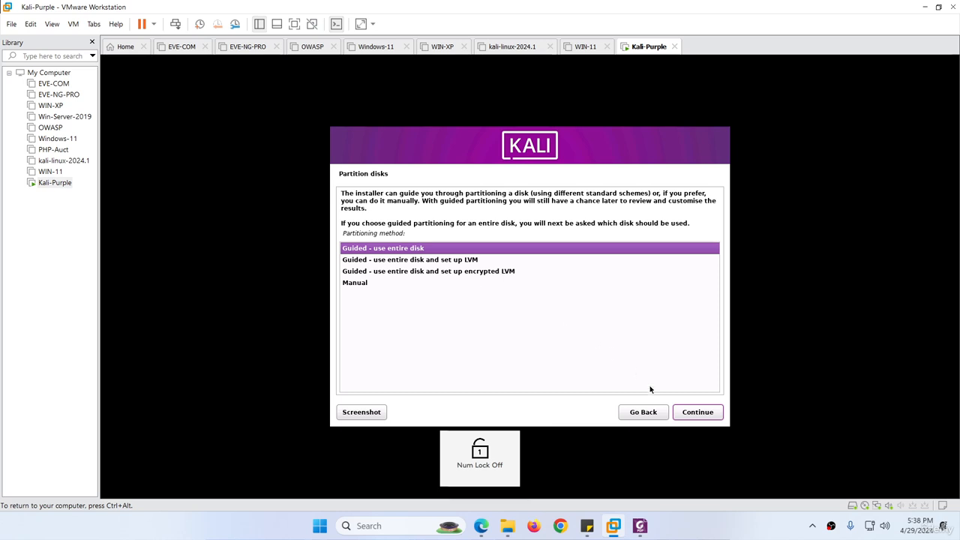
pyautogui.click(691, 414)
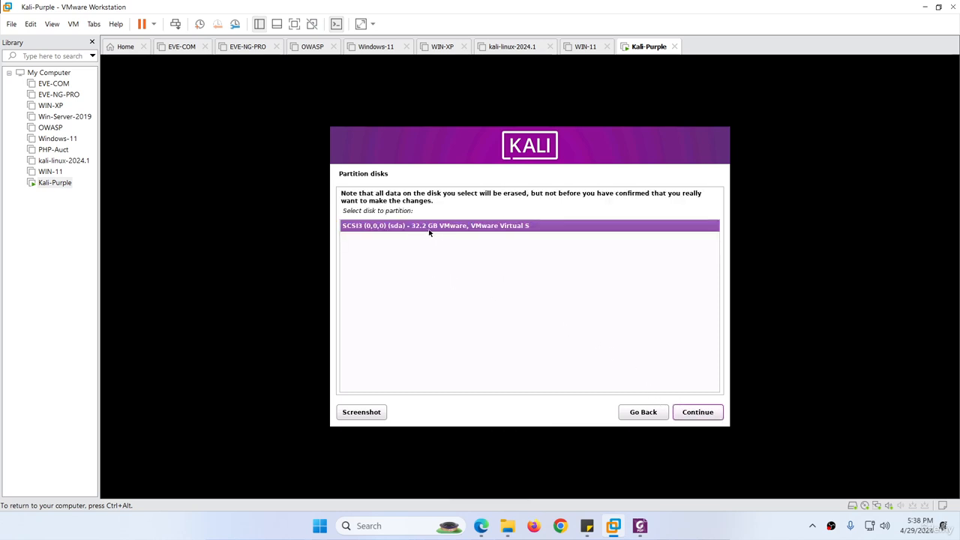
pyautogui.click(694, 412)
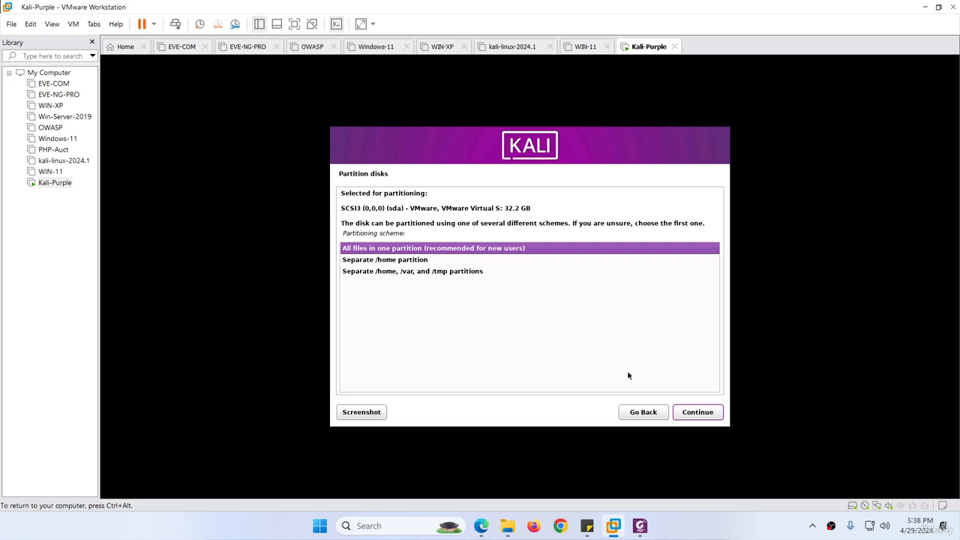
pyautogui.click(696, 412)
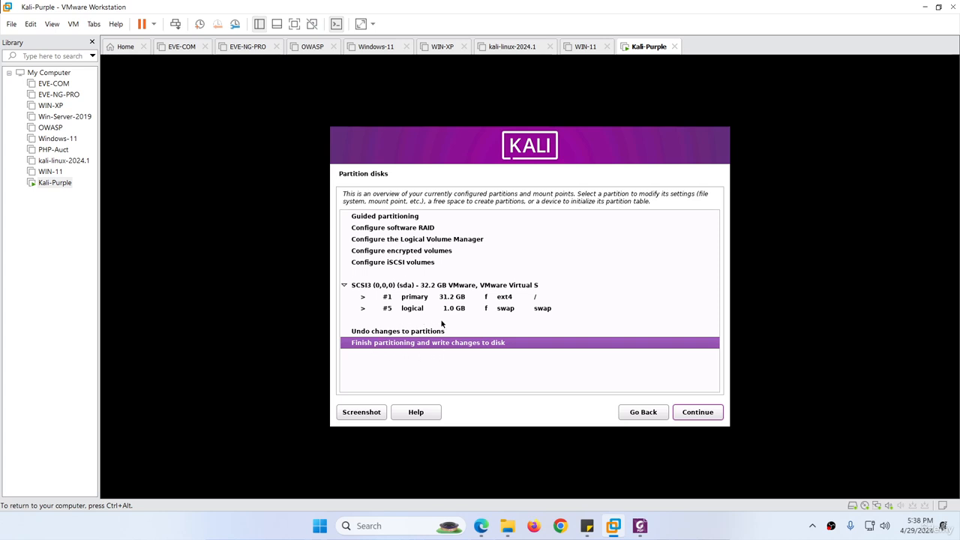
pyautogui.click(693, 413)
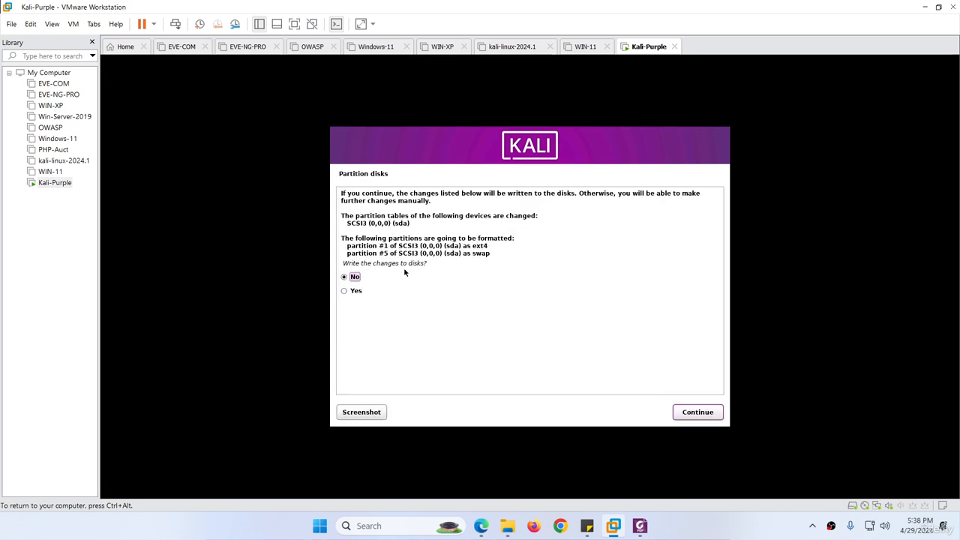
pyautogui.click(344, 292)
pyautogui.click(683, 411)
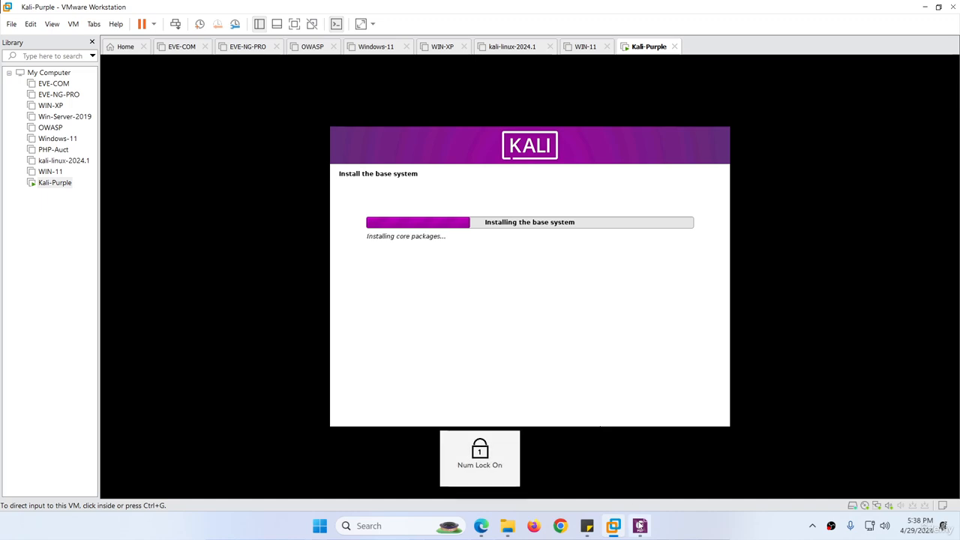
pyautogui.click(640, 526)
# Scroll the install guide from page 9 to the GRUB boot loader section on page 12
pyautogui.scroll(-9, 364, 263)
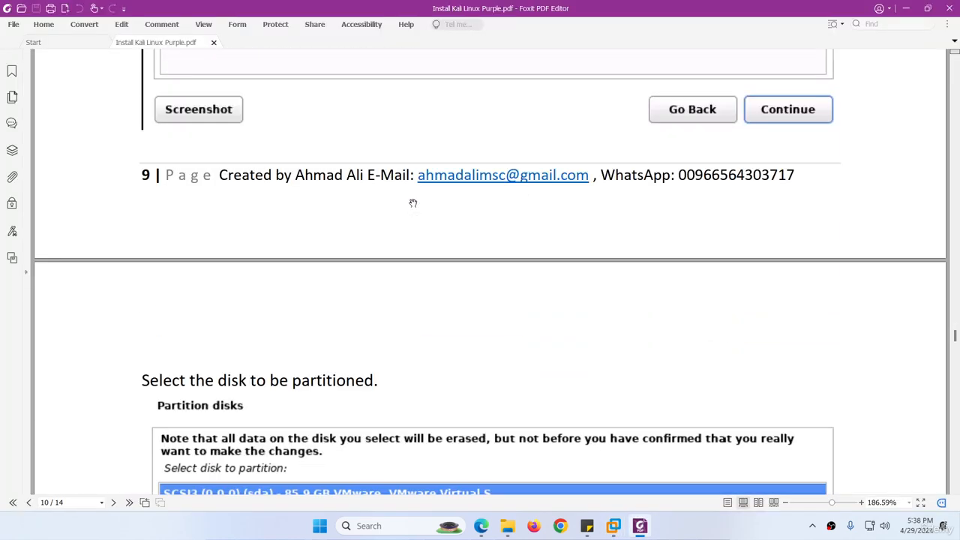
pyautogui.scroll(-1, 412, 201)
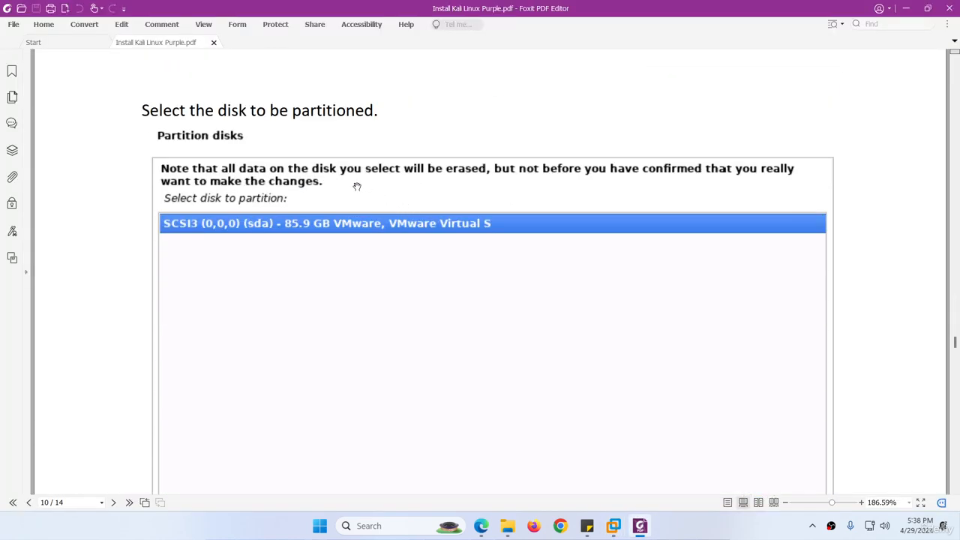
pyautogui.scroll(-15, 357, 187)
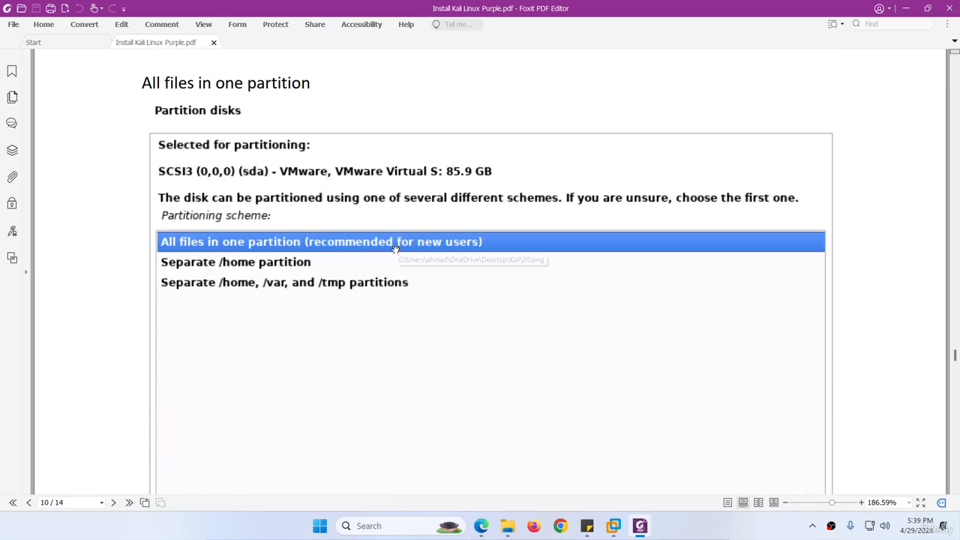
pyautogui.scroll(-6, 396, 249)
pyautogui.scroll(-18, 395, 249)
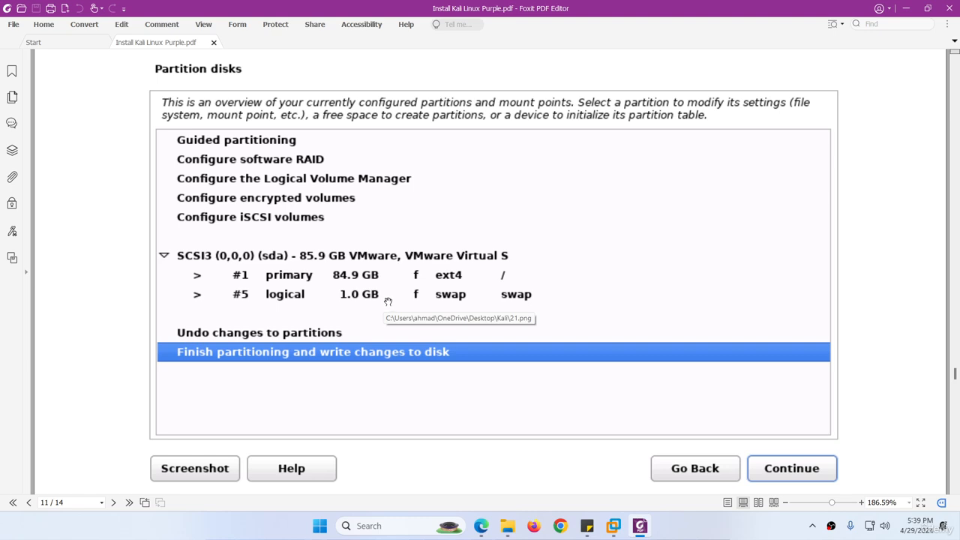
pyautogui.scroll(-12, 387, 274)
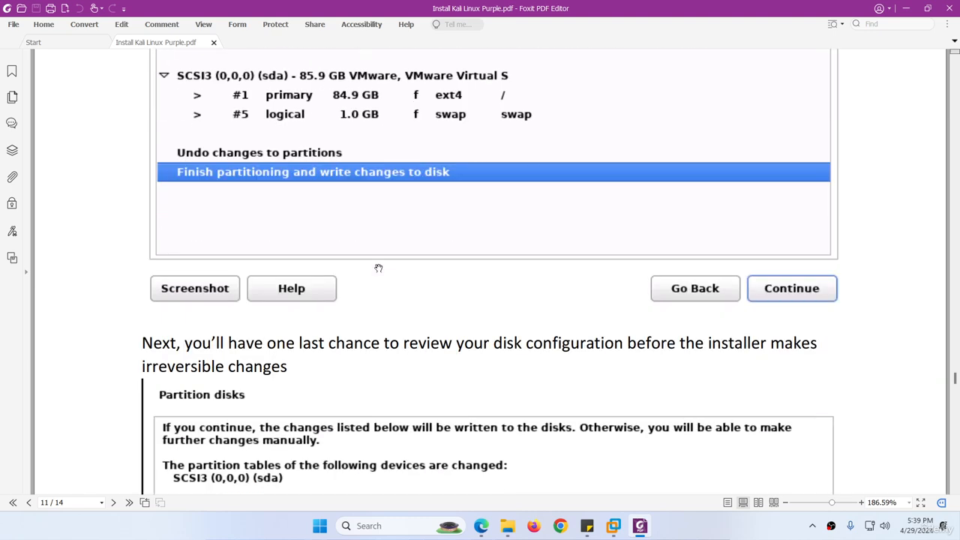
pyautogui.scroll(-2, 398, 277)
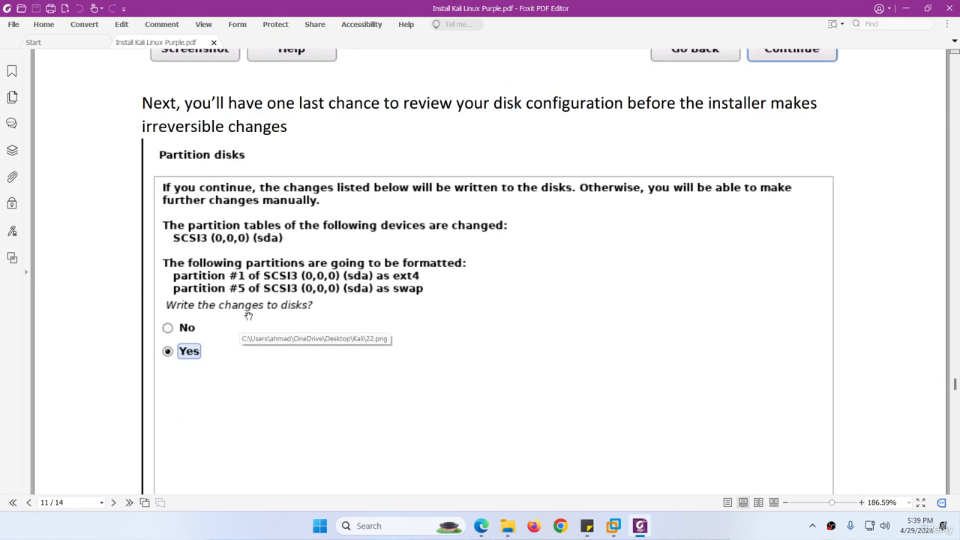
pyautogui.scroll(-15, 197, 360)
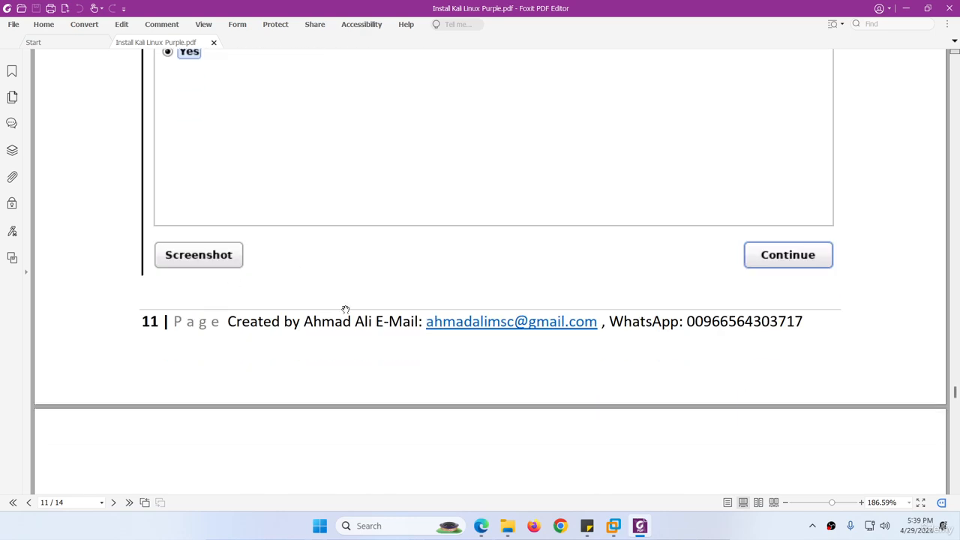
pyautogui.scroll(-6, 394, 211)
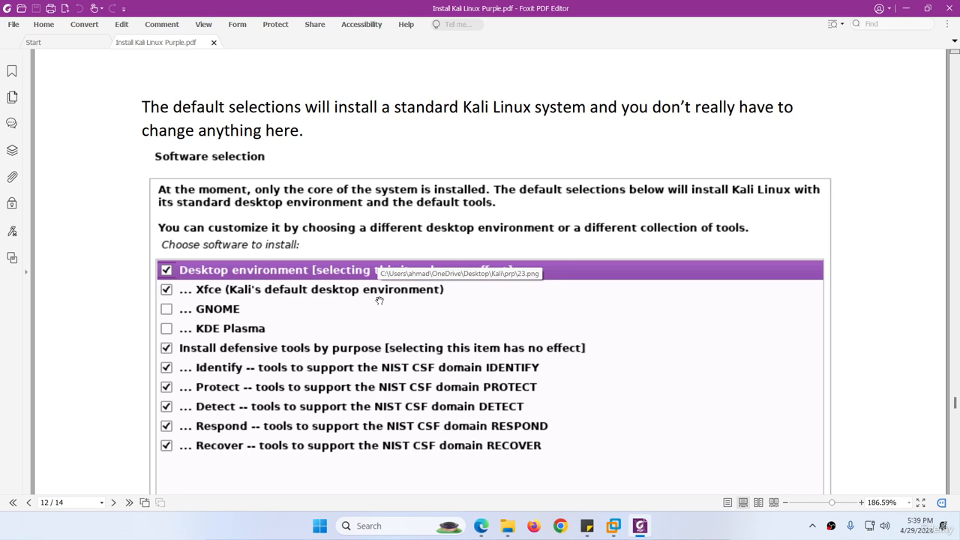
pyautogui.scroll(-2, 368, 306)
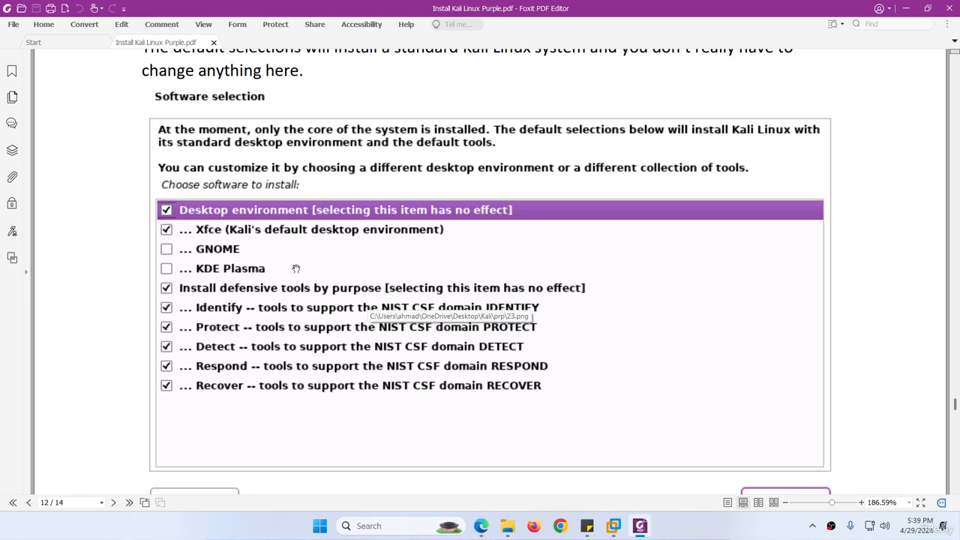
pyautogui.scroll(-1, 296, 268)
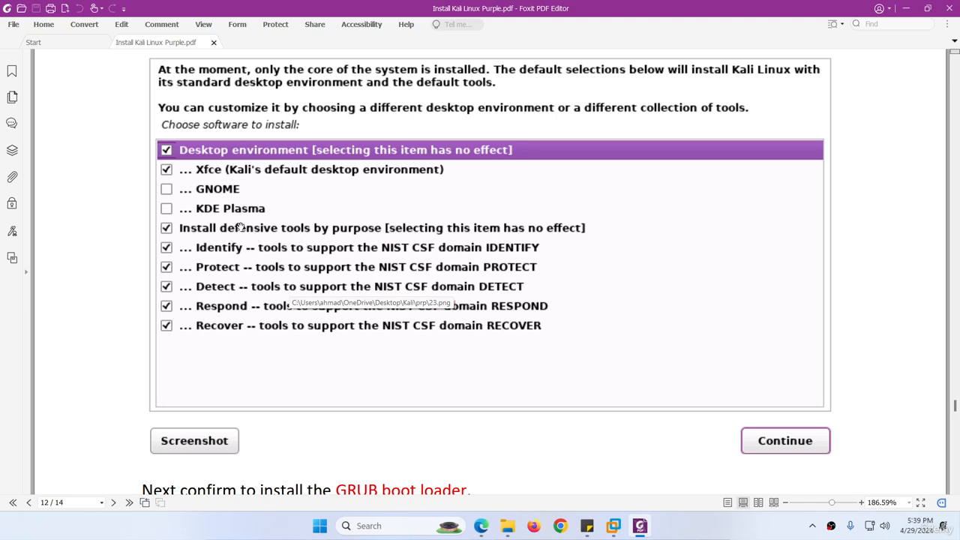
pyautogui.scroll(-3, 553, 315)
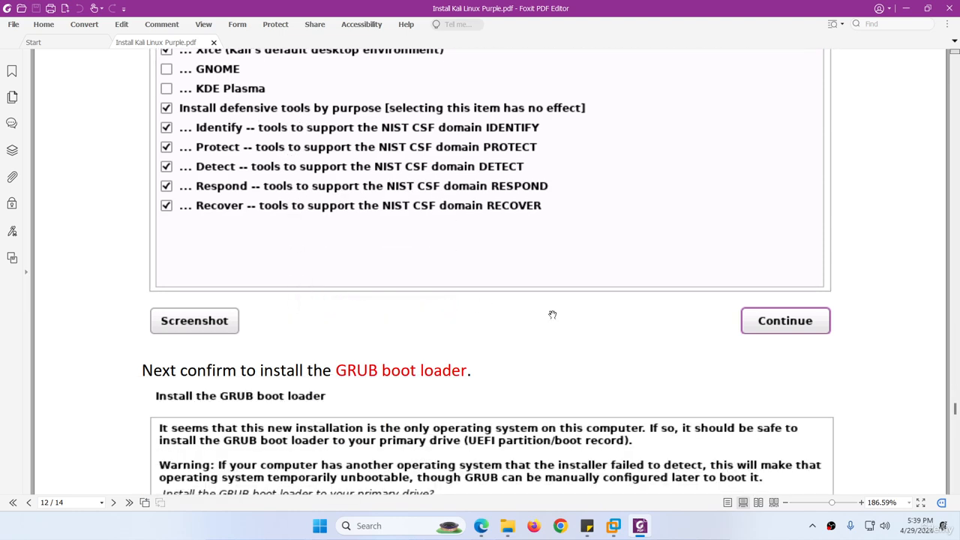
pyautogui.scroll(-4, 503, 374)
# Accept the default software selection of Xfce and defensive tools, then return to the guide
pyautogui.moveTo(614, 526)
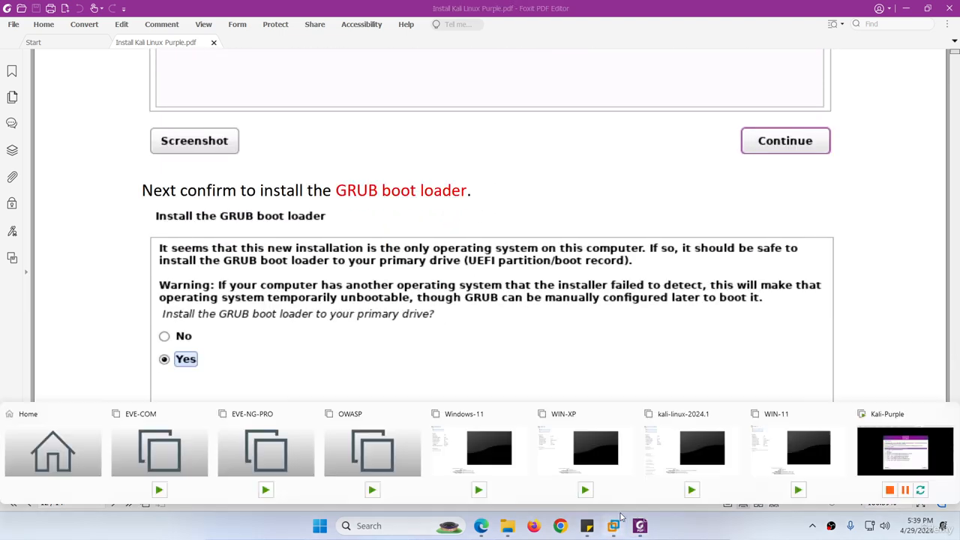
pyautogui.click(870, 454)
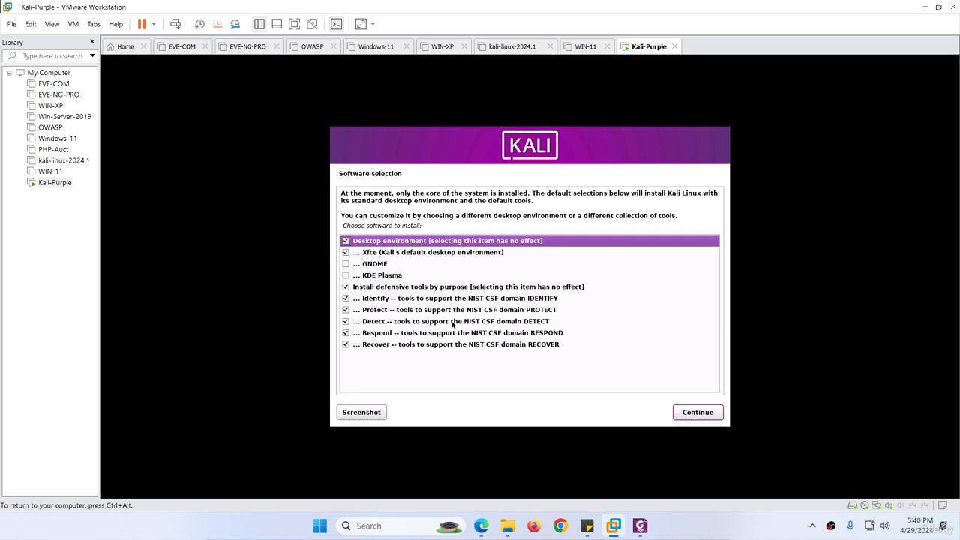
pyautogui.click(689, 416)
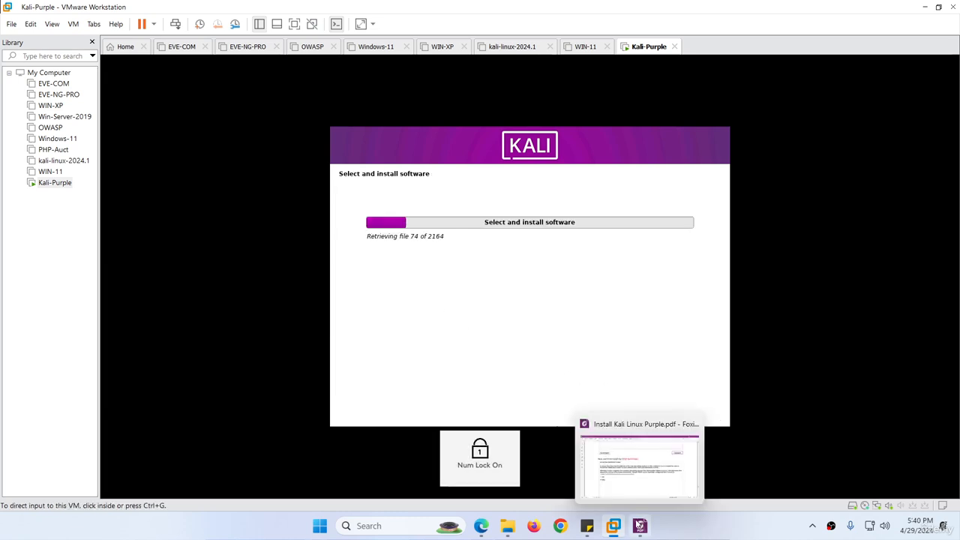
pyautogui.click(640, 526)
# Scroll through the guide's final pages, then briefly check the VM's install progress
pyautogui.scroll(5, 367, 253)
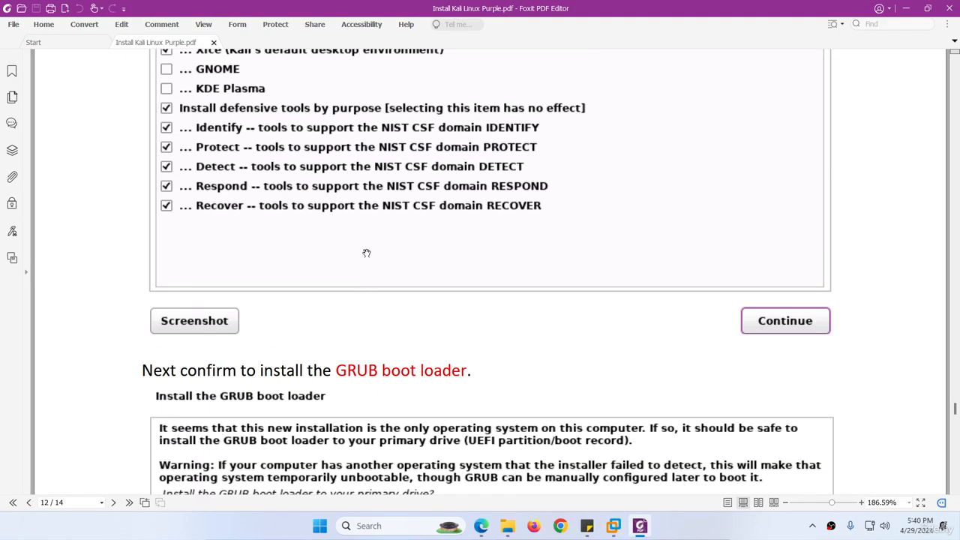
pyautogui.scroll(-4, 366, 254)
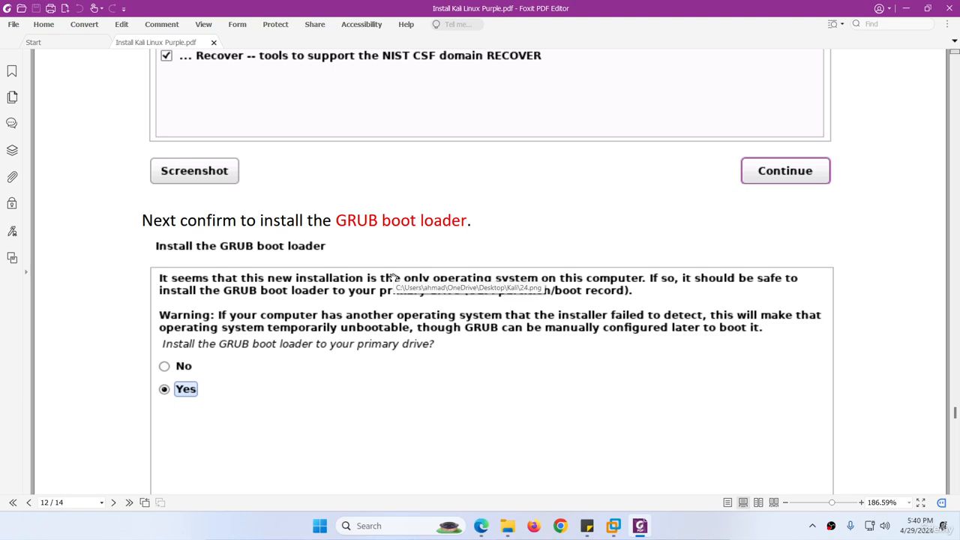
pyautogui.scroll(-2, 378, 288)
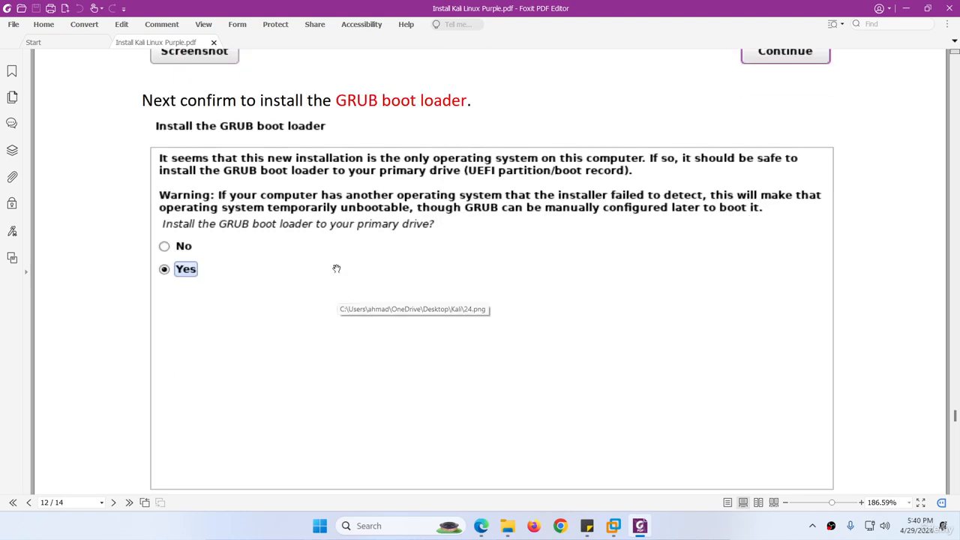
pyautogui.scroll(-12, 336, 268)
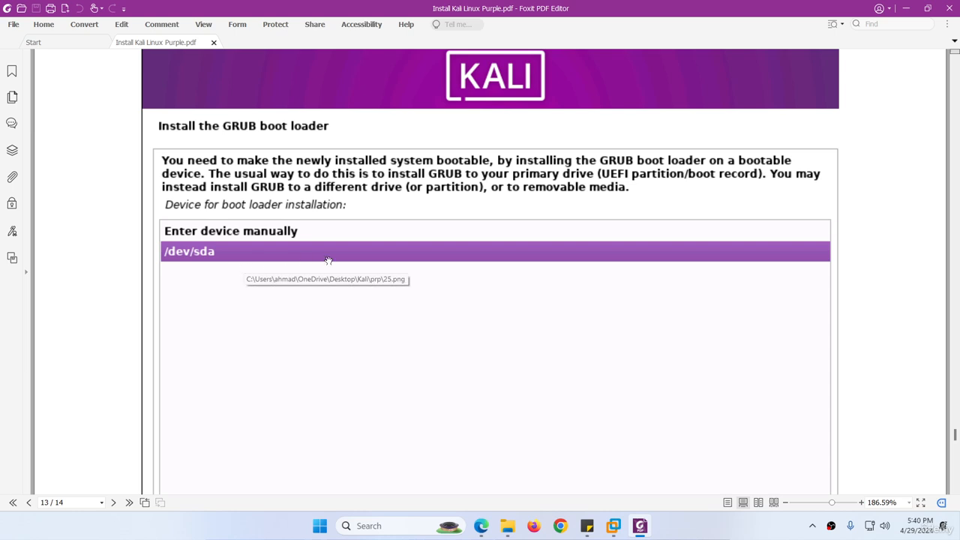
pyautogui.scroll(-4, 221, 258)
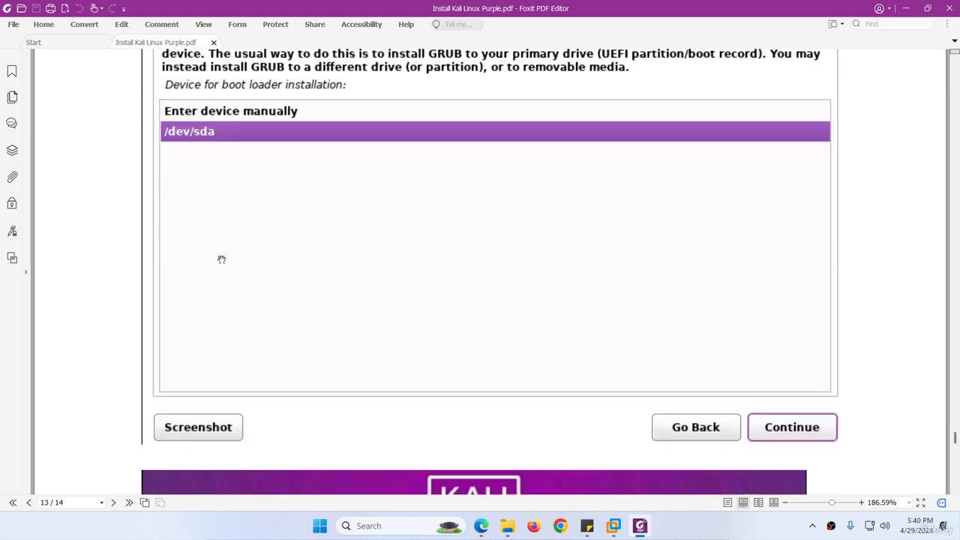
pyautogui.scroll(-7, 388, 309)
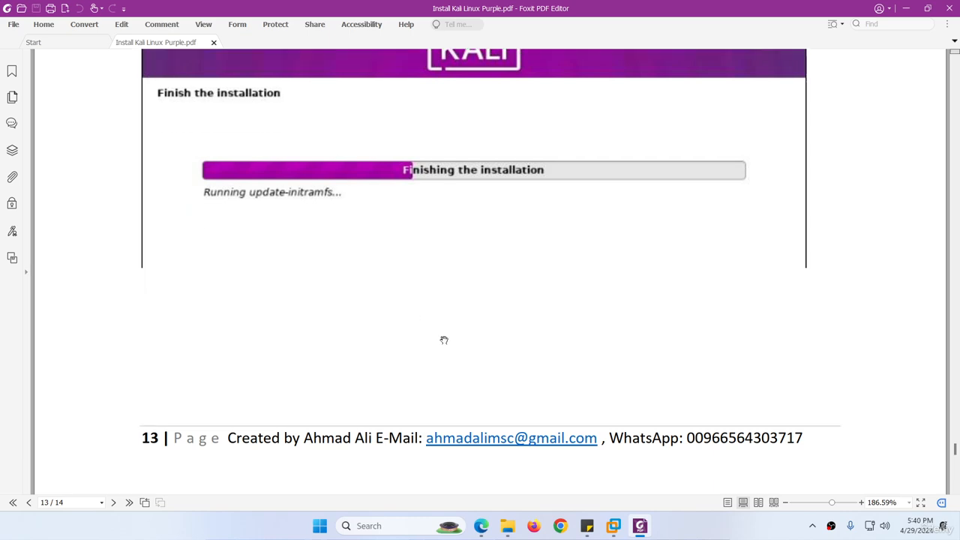
pyautogui.click(638, 523)
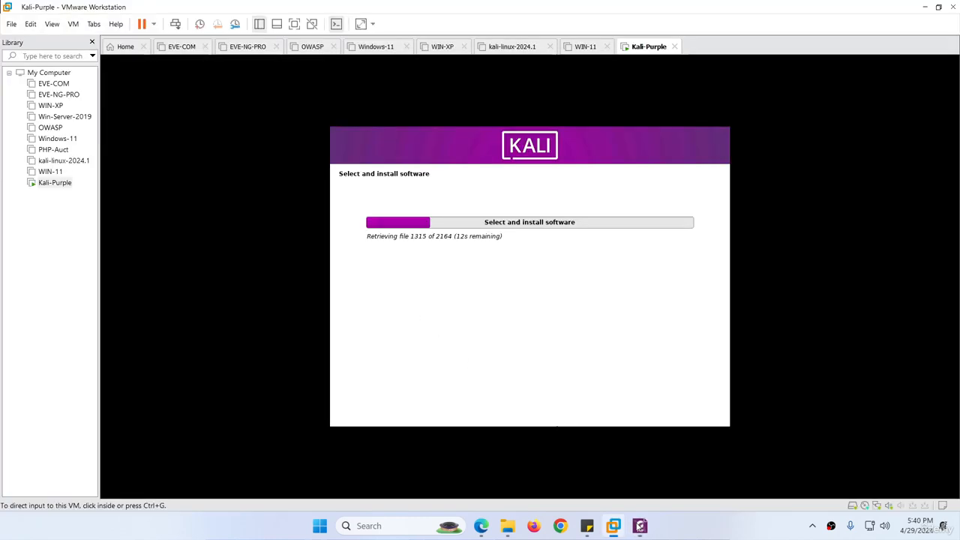
# Review the guide's login step, then minimise the PDF to show the VM
pyautogui.click(640, 526)
pyautogui.scroll(-1, 423, 332)
pyautogui.scroll(-10, 422, 332)
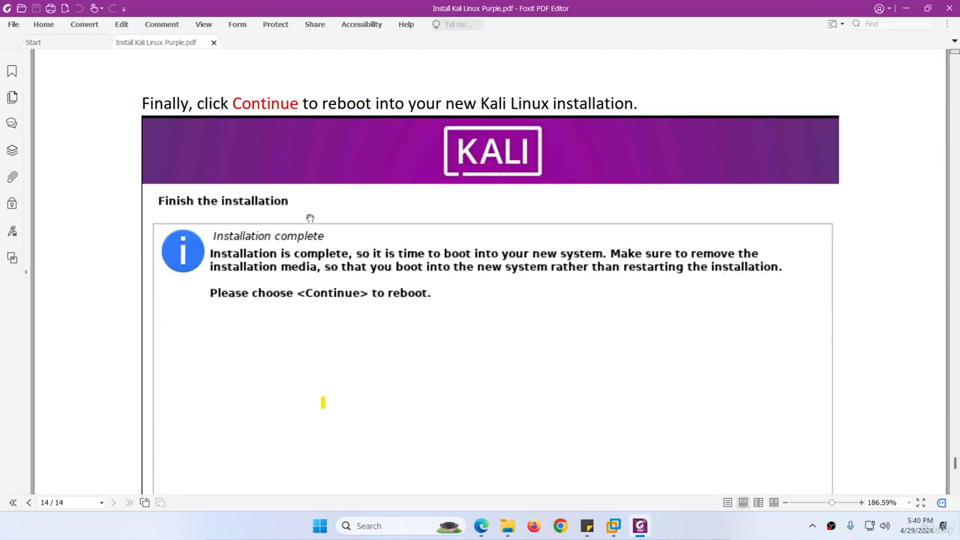
pyautogui.scroll(-9, 445, 300)
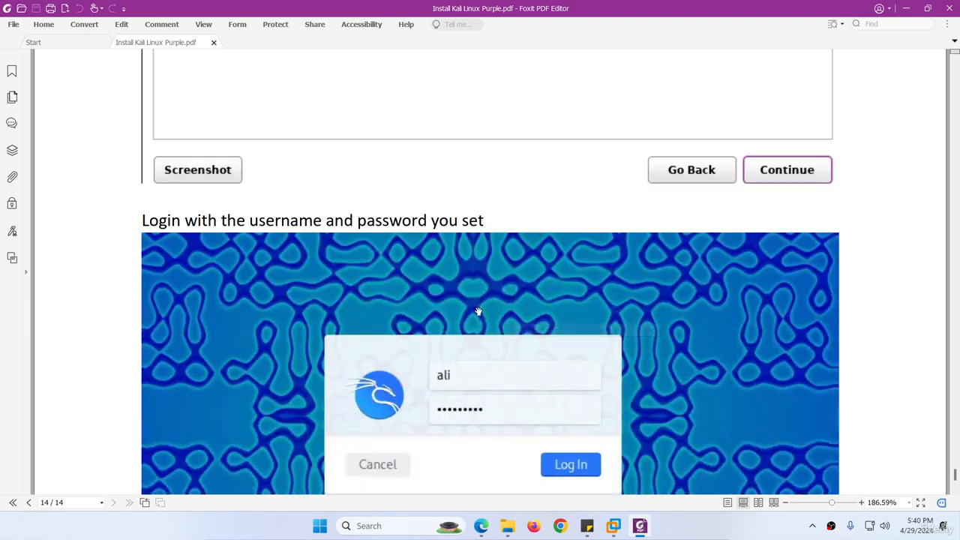
pyautogui.scroll(-2, 472, 310)
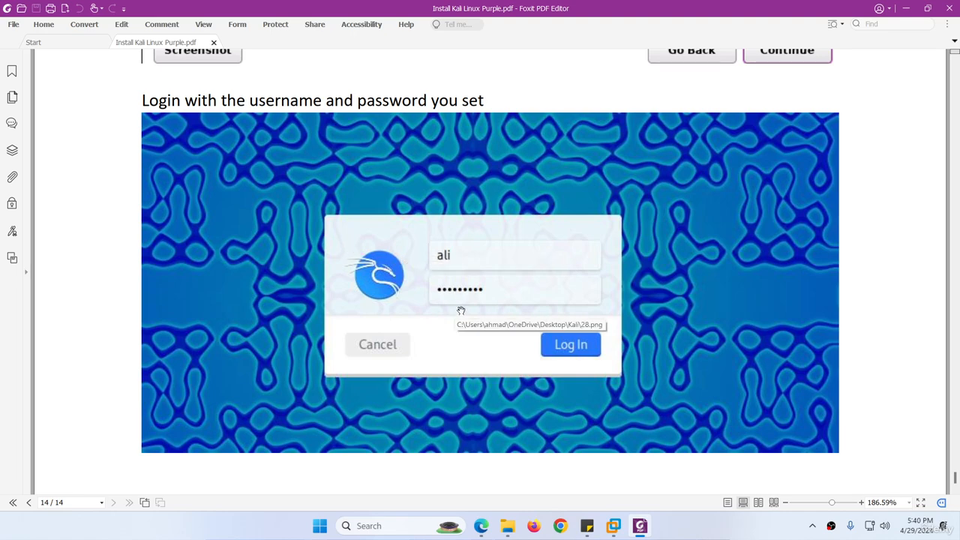
pyautogui.scroll(-3, 461, 311)
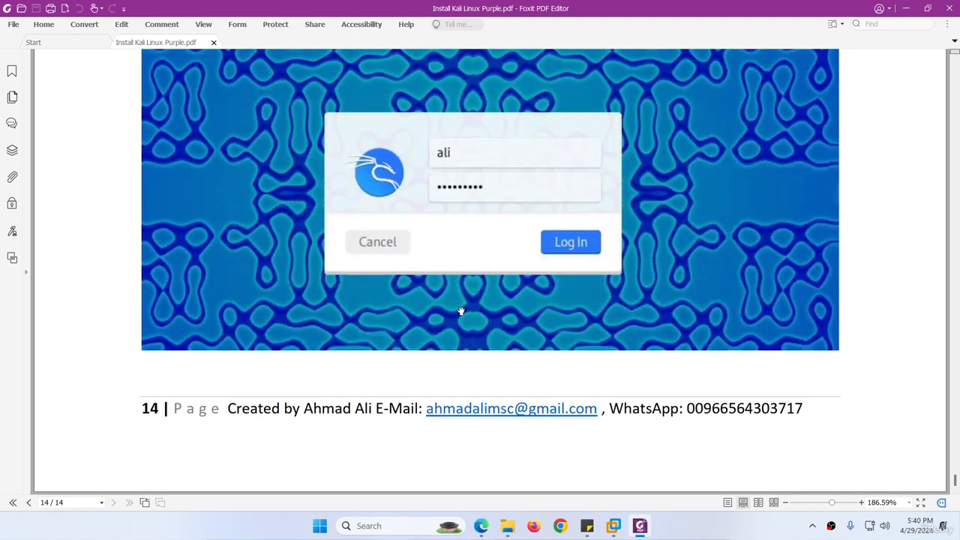
pyautogui.scroll(10, 432, 297)
pyautogui.scroll(10, 433, 293)
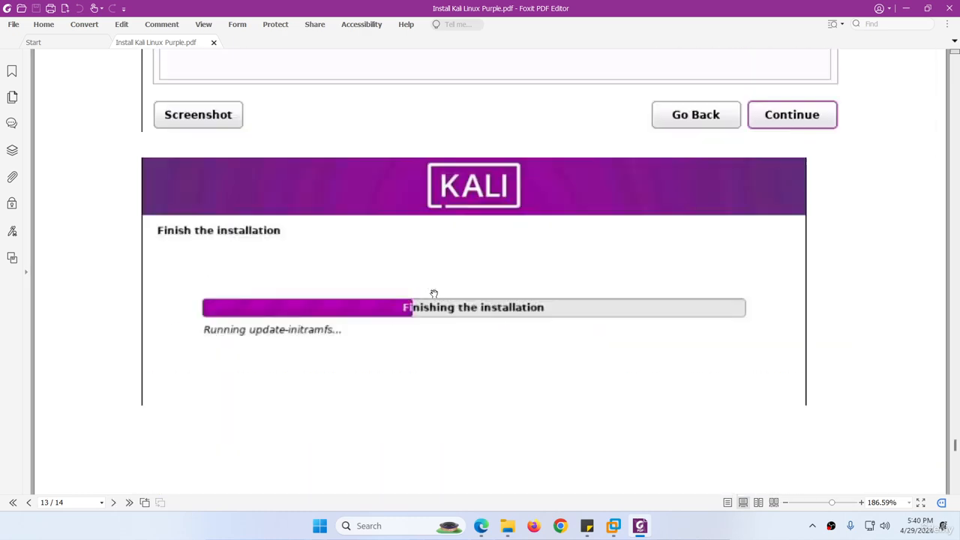
pyautogui.click(640, 528)
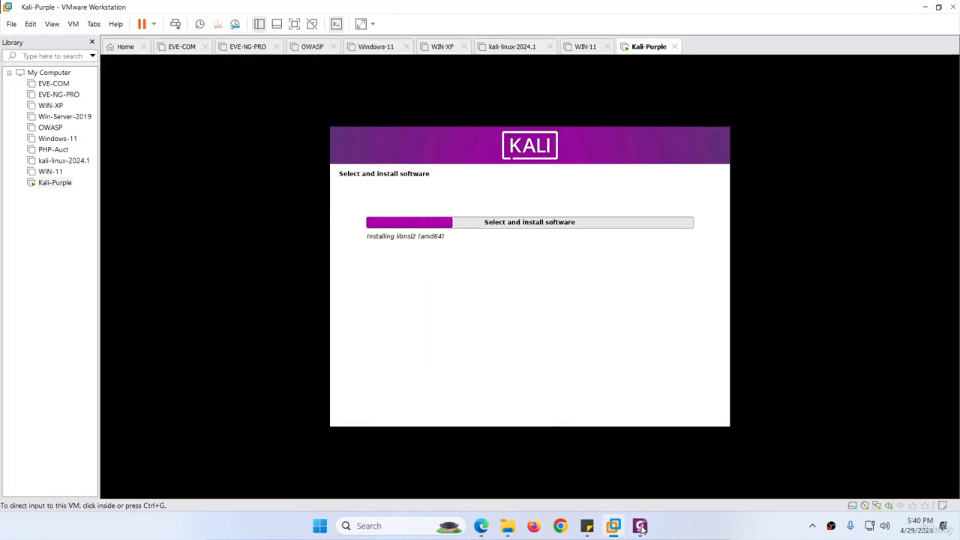
# Capture VM input and wait for the installer to reach the GRUB boot loader prompt
pyautogui.press('Num_Lock')
pyautogui.moveTo(641, 528)
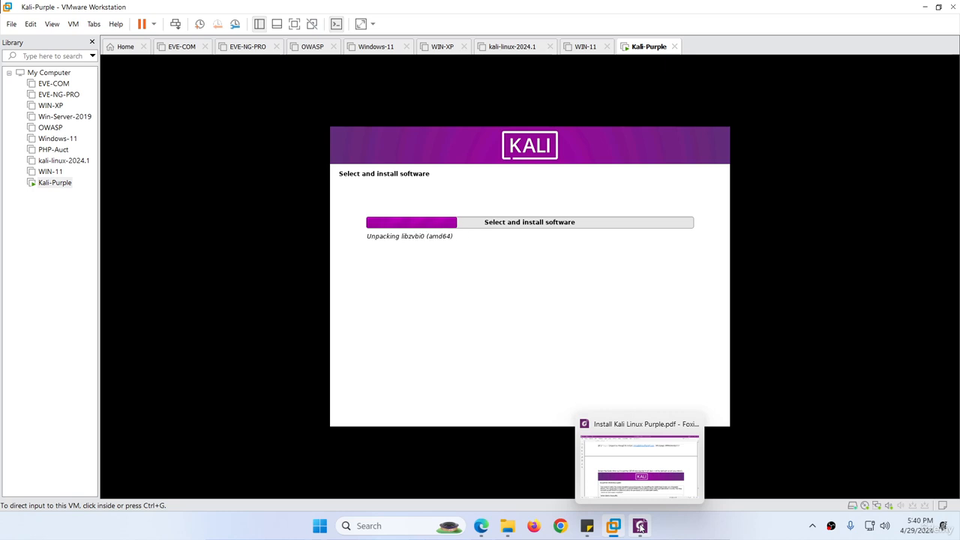
pyautogui.click(531, 339)
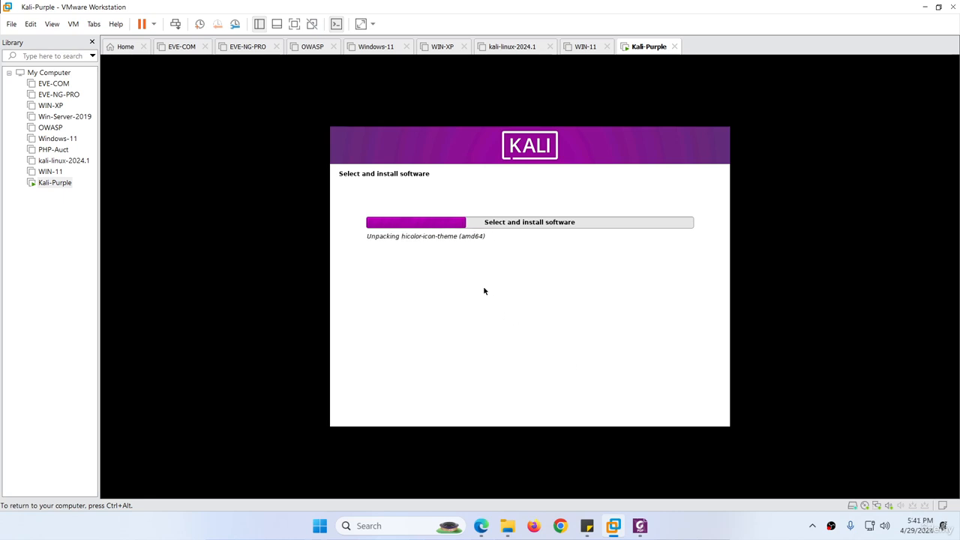
pyautogui.press('Num_Lock')
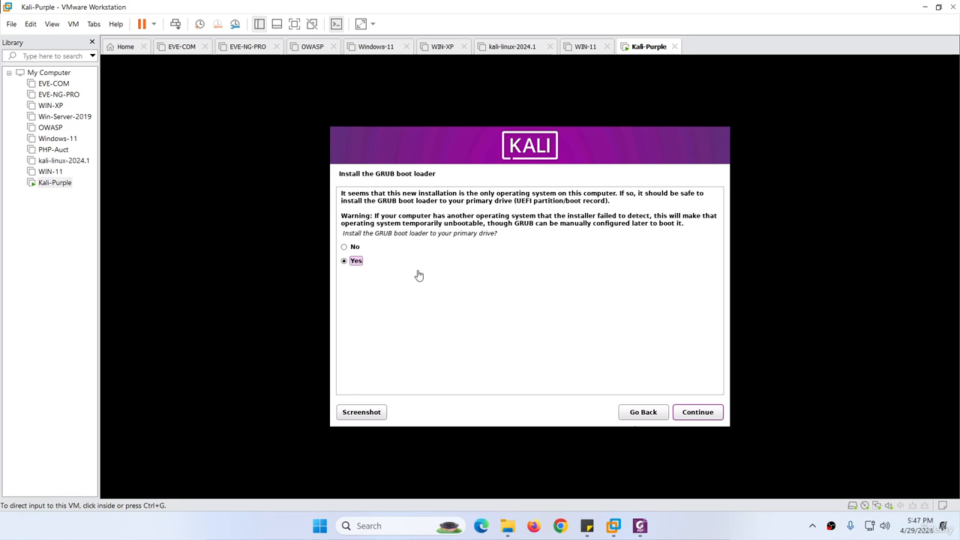
# Install the GRUB boot loader on /dev/sda
pyautogui.click(696, 413)
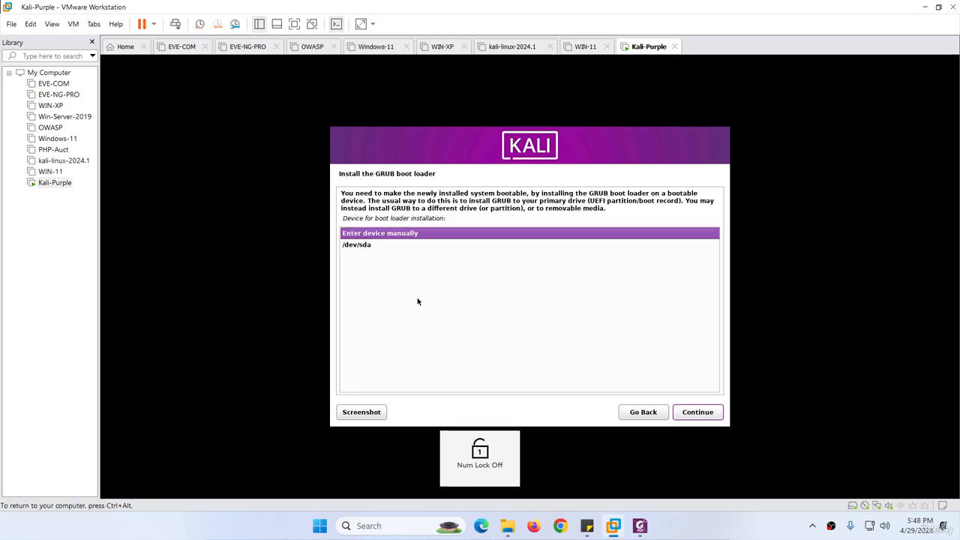
pyautogui.click(362, 247)
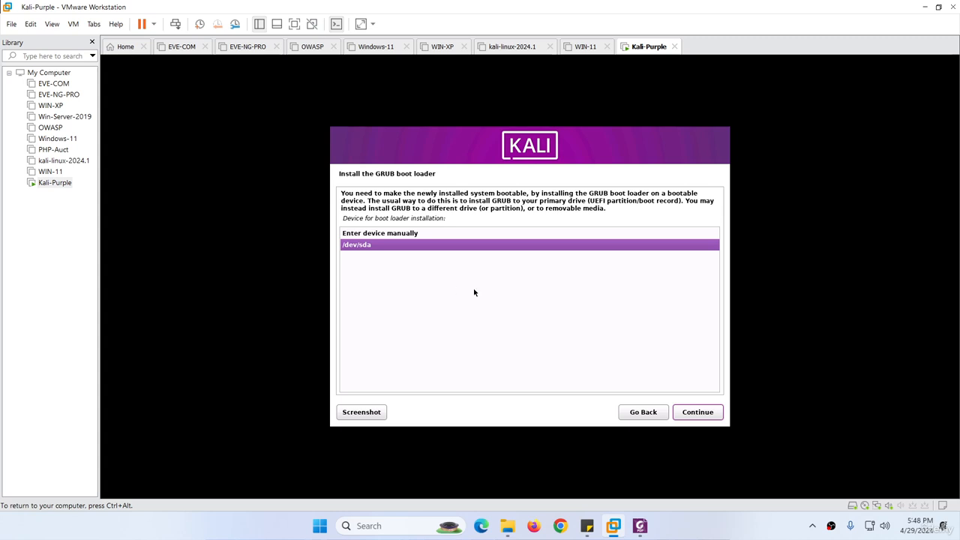
pyautogui.click(691, 414)
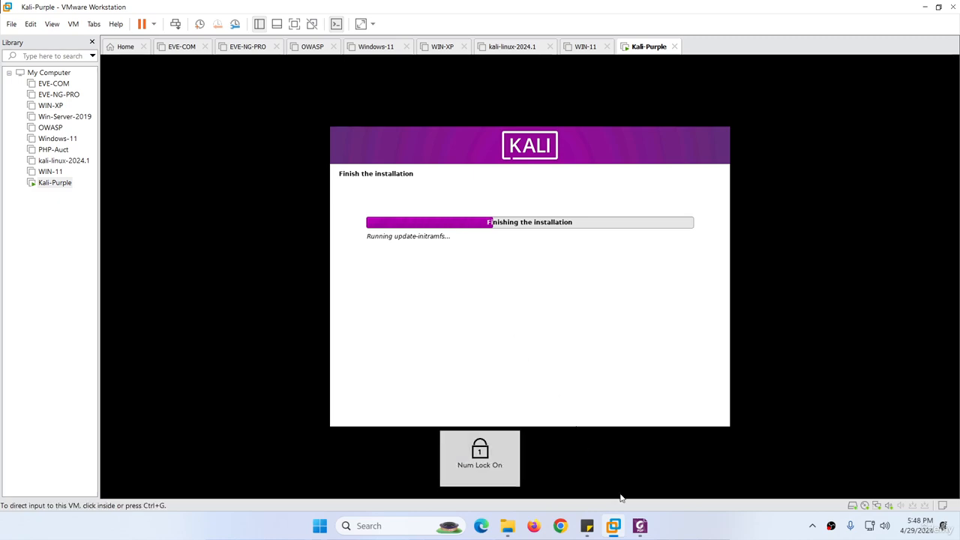
# Read the guide's Installation complete and login pages, then minimise the PDF
pyautogui.click(640, 526)
pyautogui.scroll(-15, 567, 360)
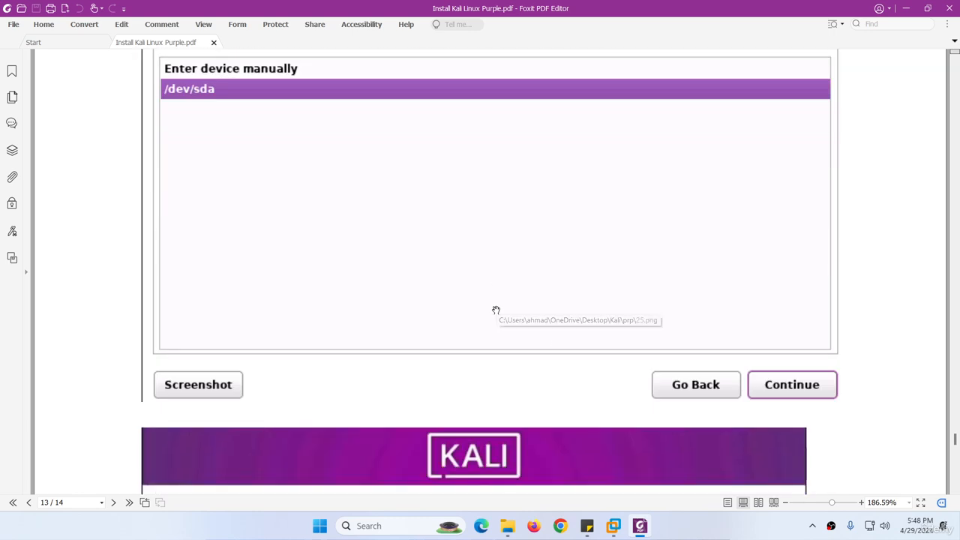
pyautogui.scroll(-10, 439, 276)
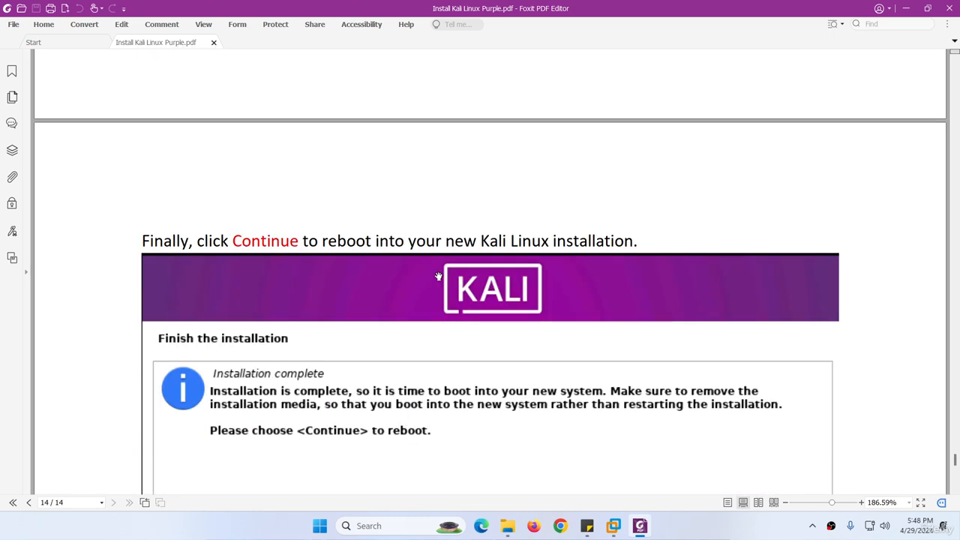
pyautogui.scroll(-1, 588, 333)
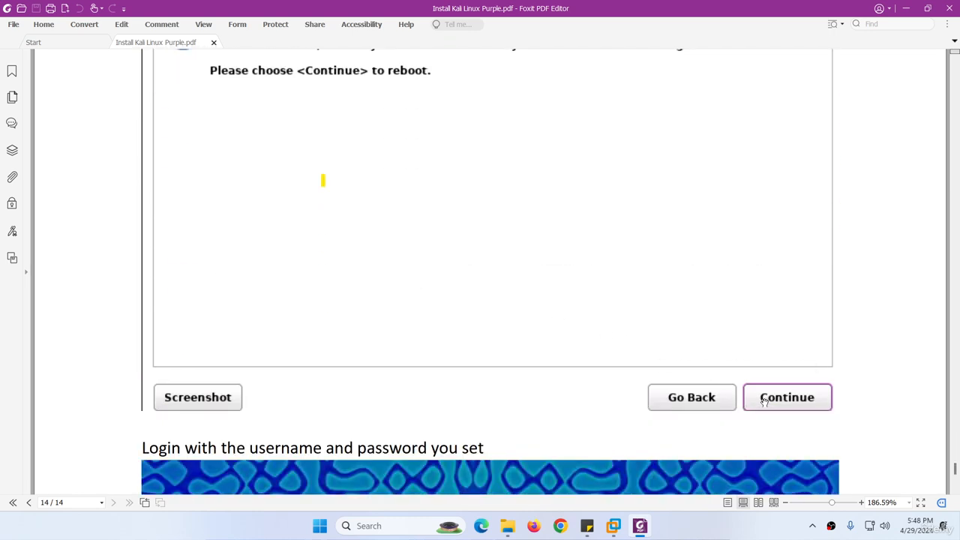
pyautogui.scroll(3, 495, 302)
pyautogui.scroll(-3, 483, 305)
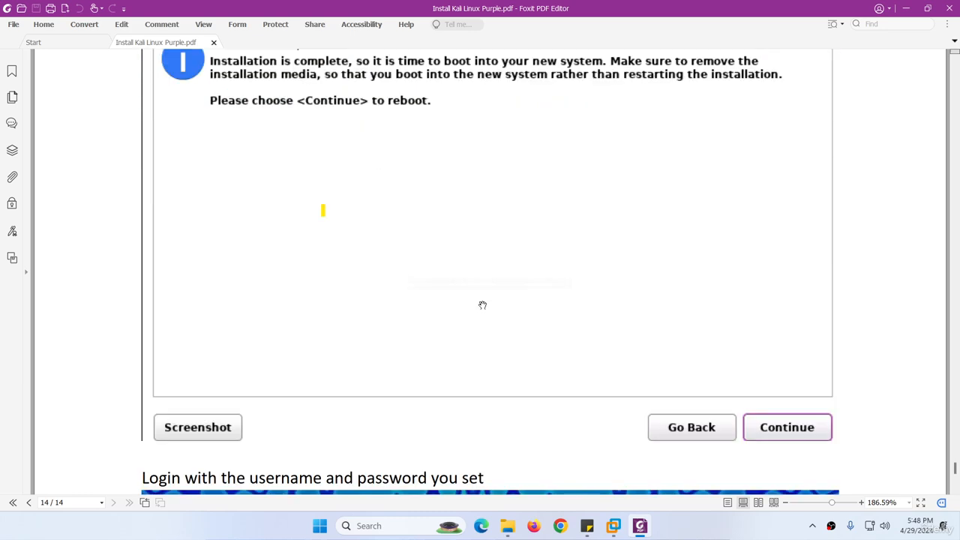
pyautogui.scroll(-5, 483, 306)
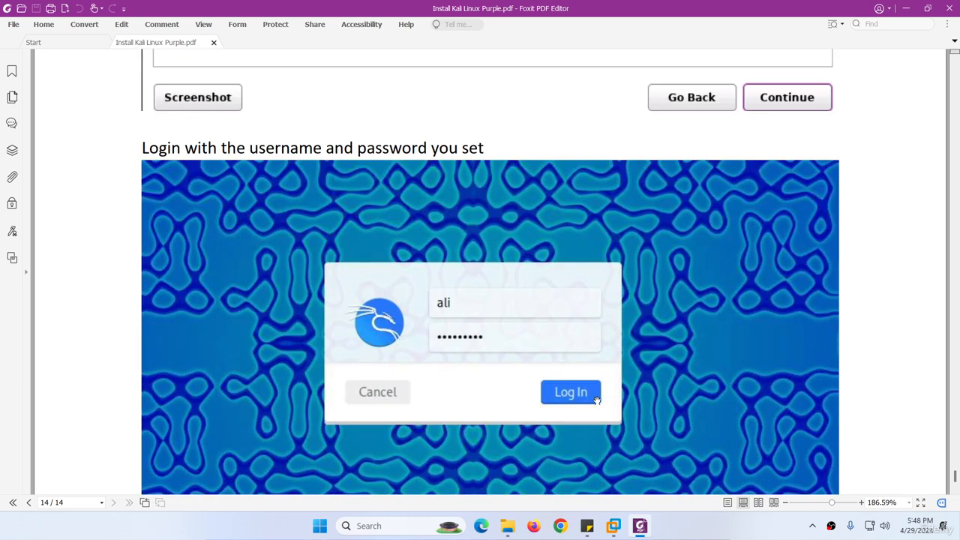
pyautogui.click(639, 528)
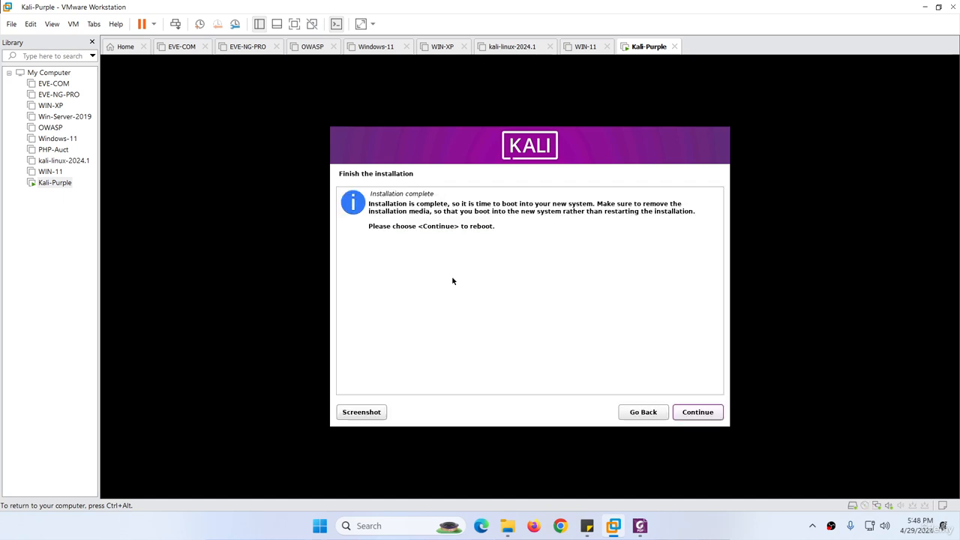
# Reboot the VM and start the default Kali GNU/Linux GRUB entry
pyautogui.click(694, 412)
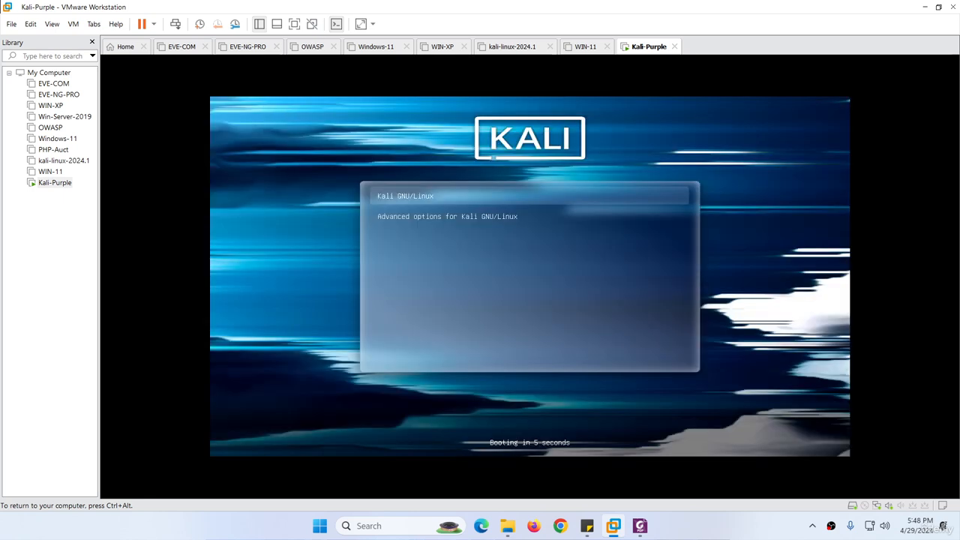
pyautogui.press('Return')
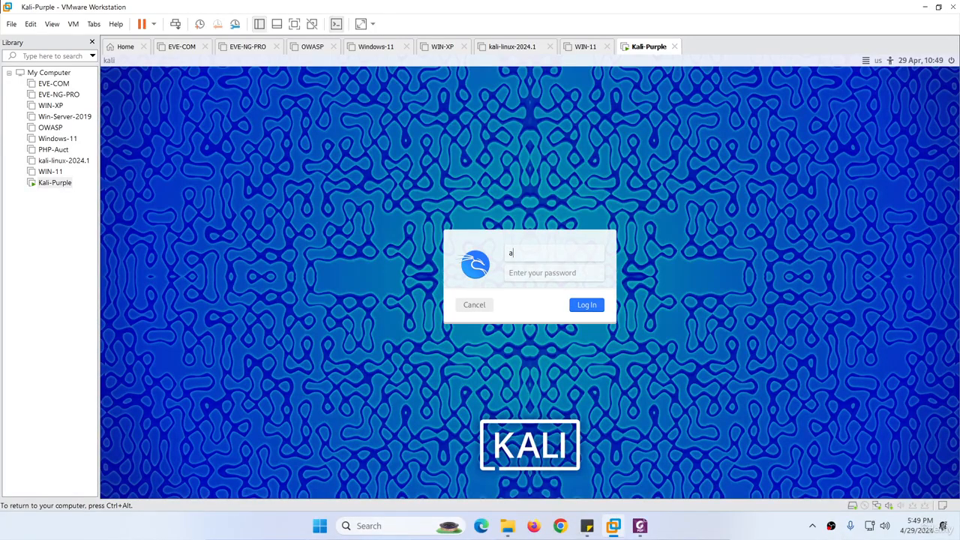
# Finish entering the username, then submit the password to log into Kali Purple
pyautogui.write('li')
pyautogui.press('Tab')
pyautogui.press('Return')
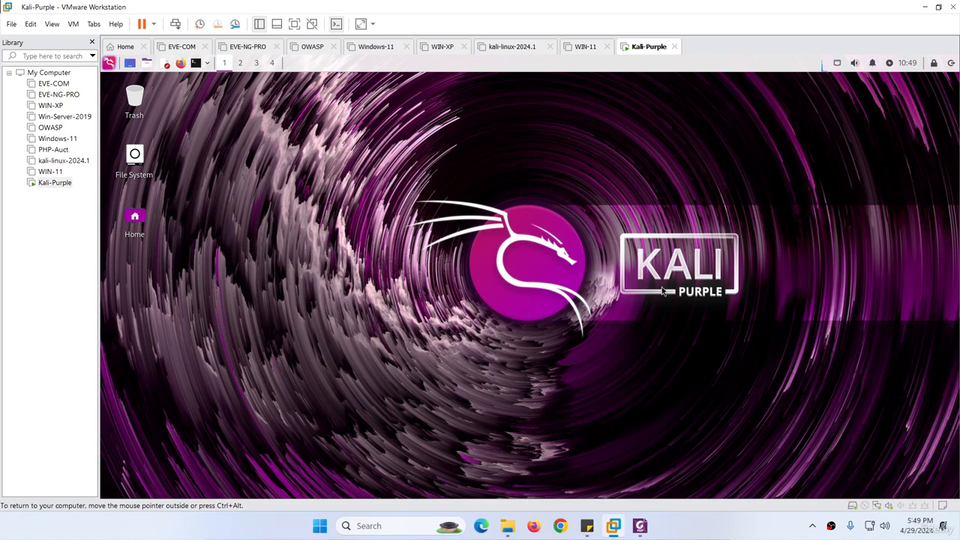
# Browse the Kali menu's application categories, close it, and return to the PDF guide in Foxit
pyautogui.click(109, 63)
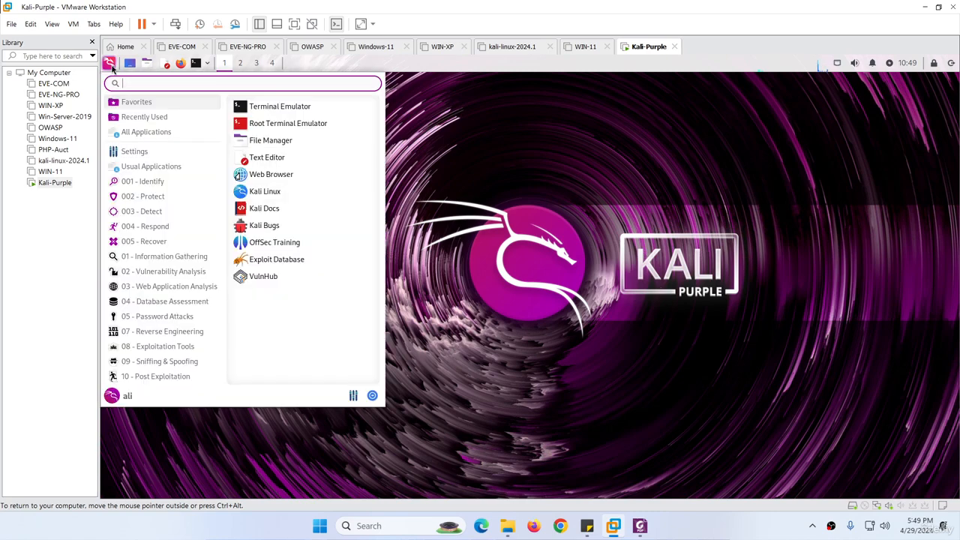
pyautogui.click(146, 132)
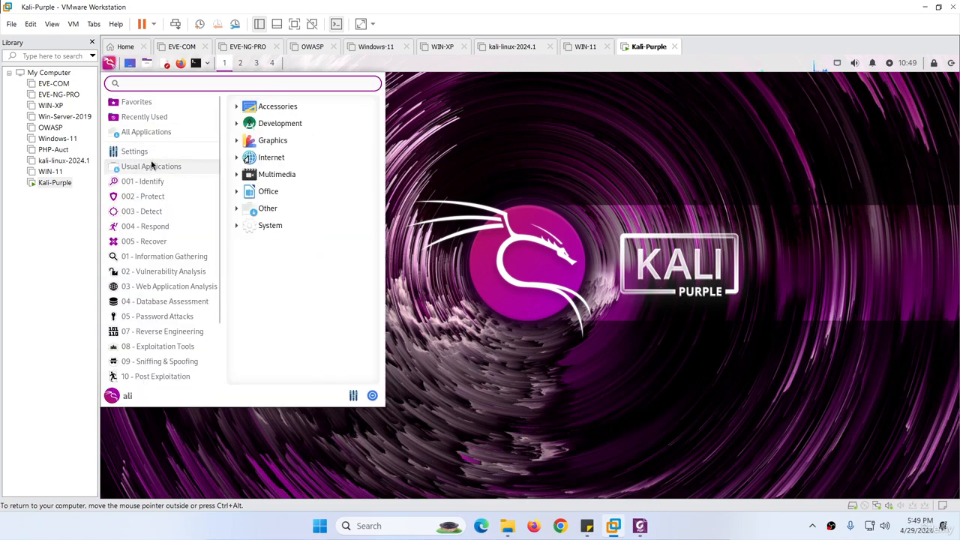
pyautogui.moveTo(164, 189)
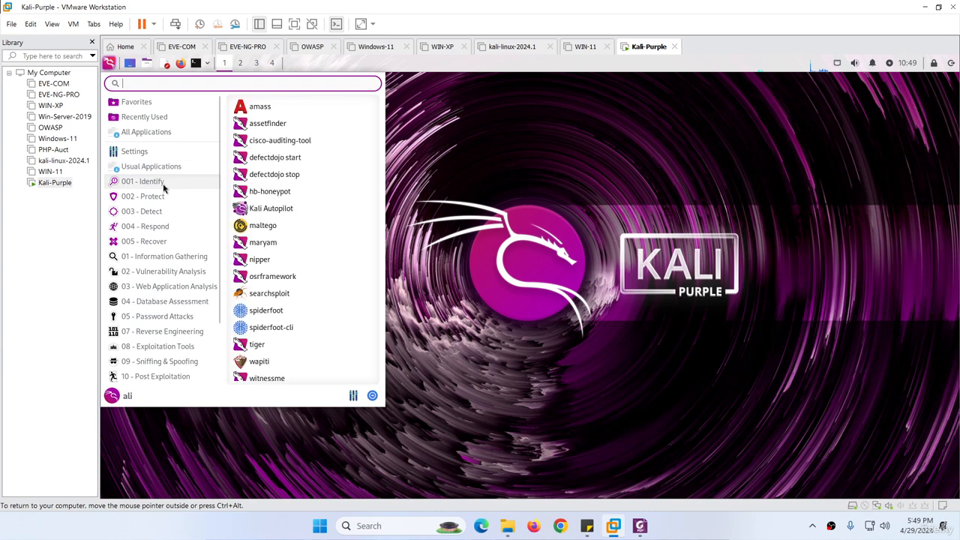
pyautogui.moveTo(167, 211)
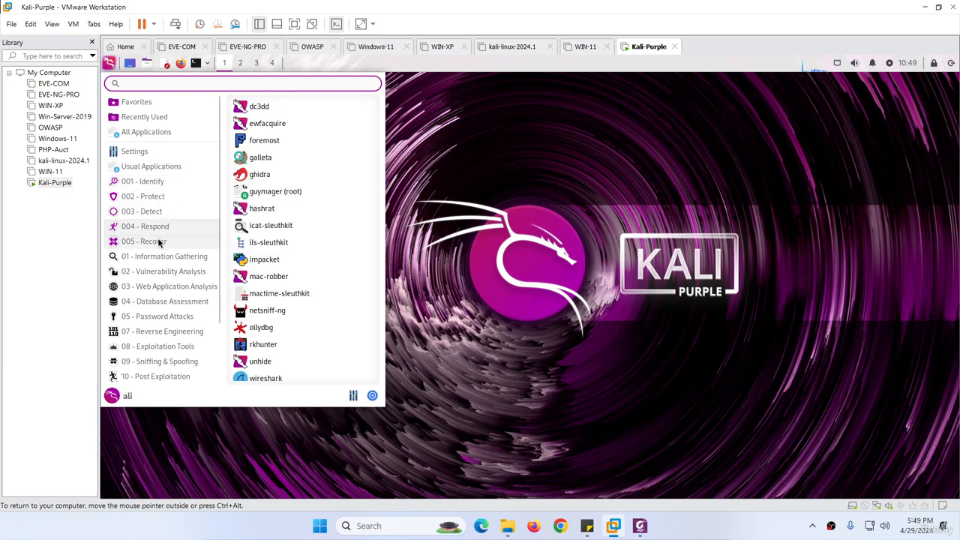
pyautogui.moveTo(159, 242)
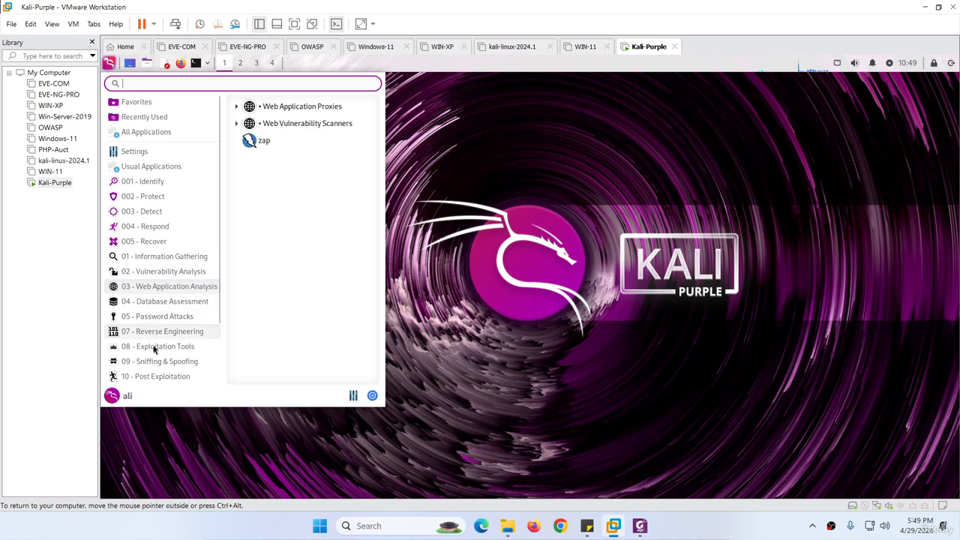
pyautogui.moveTo(163, 379)
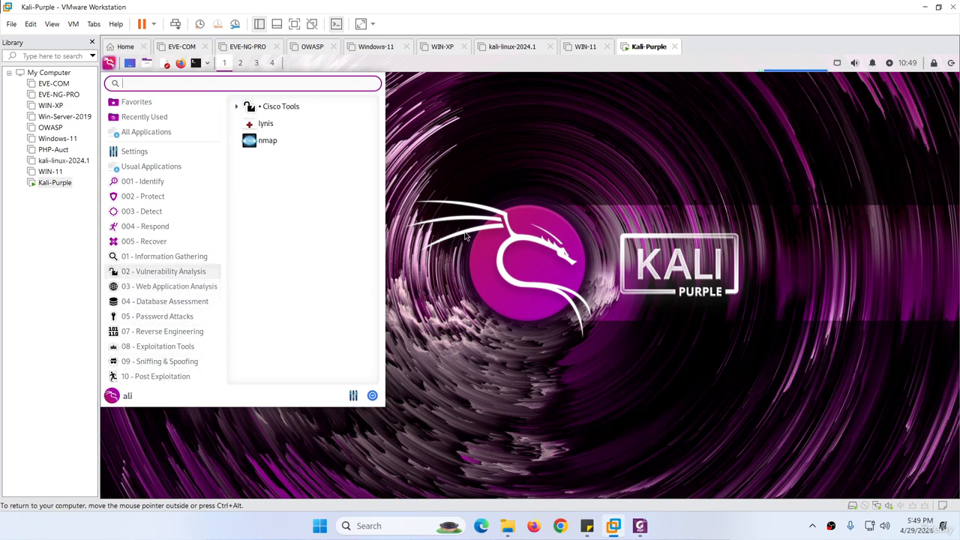
pyautogui.click(492, 226)
pyautogui.click(640, 527)
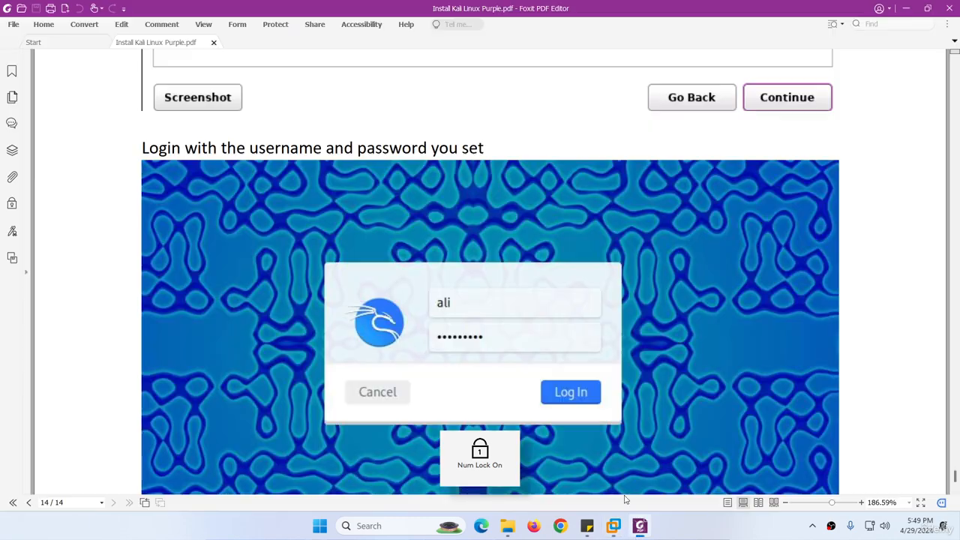